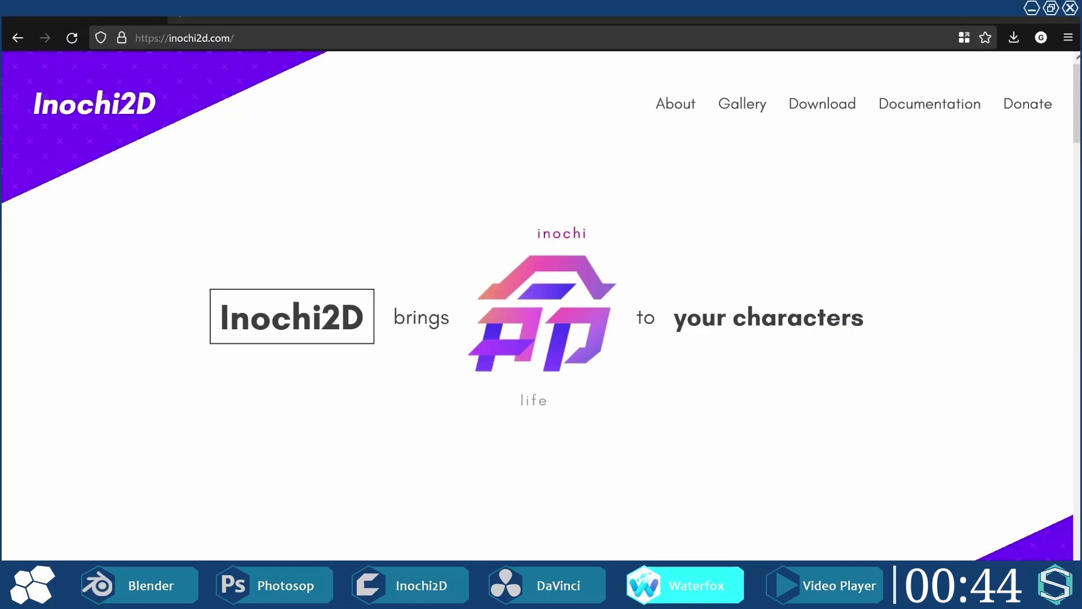
# Step: Scroll through the Inochi2D site sections, then like the Inochi Session Dev Stream video and subscribe
pyautogui.scroll(-8, 541, 304)
pyautogui.scroll(-8, 541, 305)
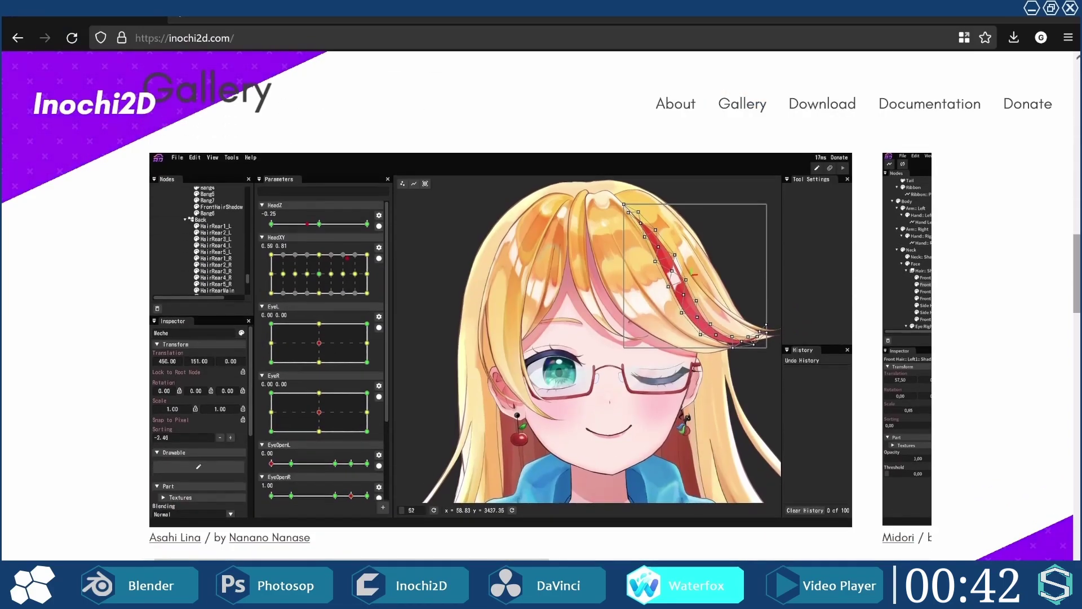
pyautogui.scroll(-8, 542, 305)
pyautogui.scroll(-8, 541, 305)
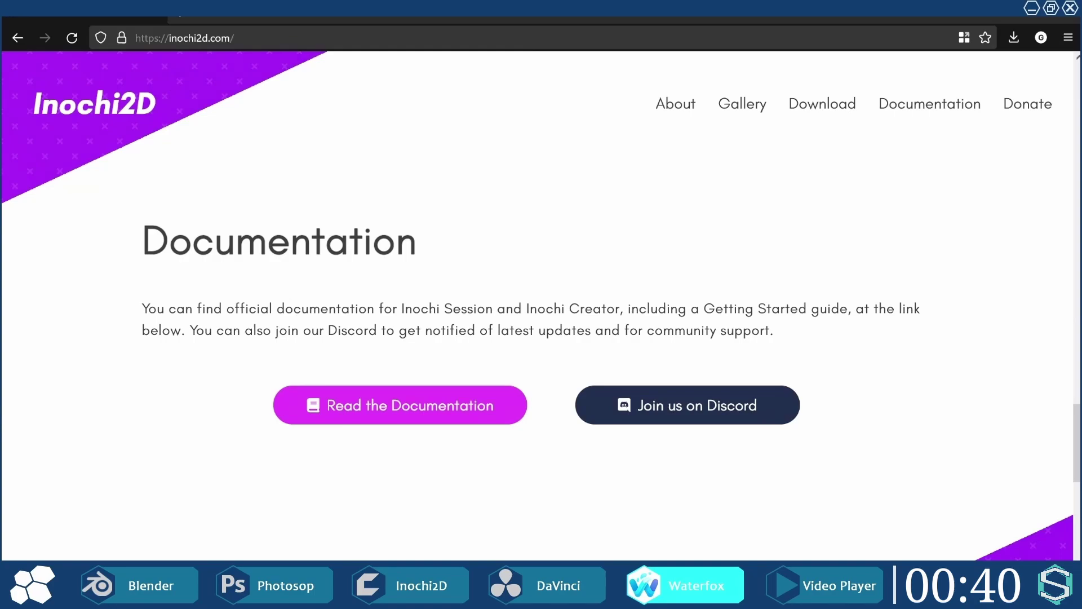
pyautogui.scroll(-8, 541, 304)
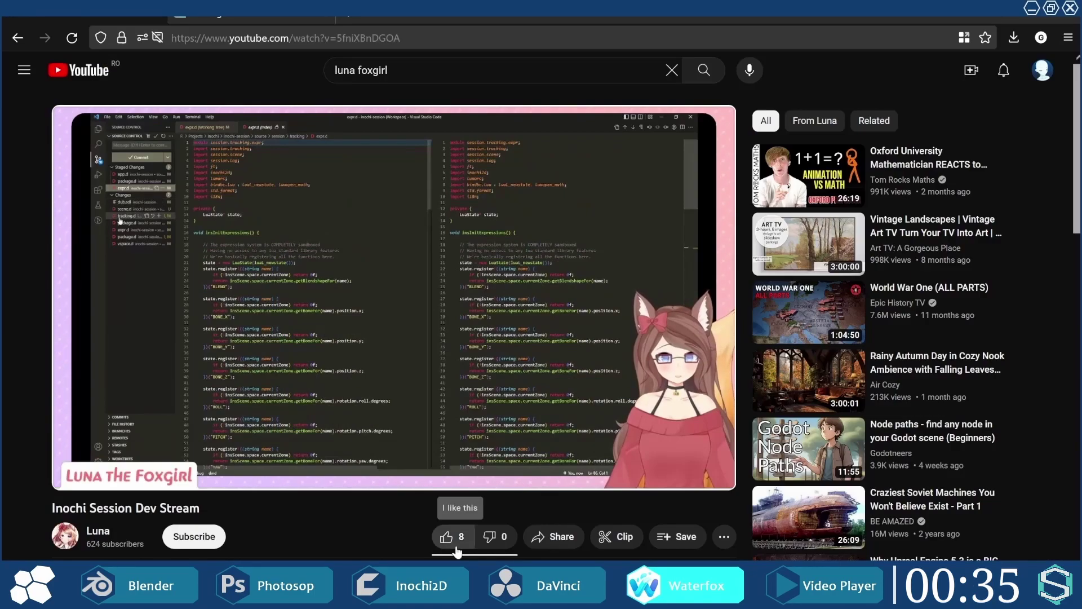
pyautogui.click(447, 536)
pyautogui.click(203, 536)
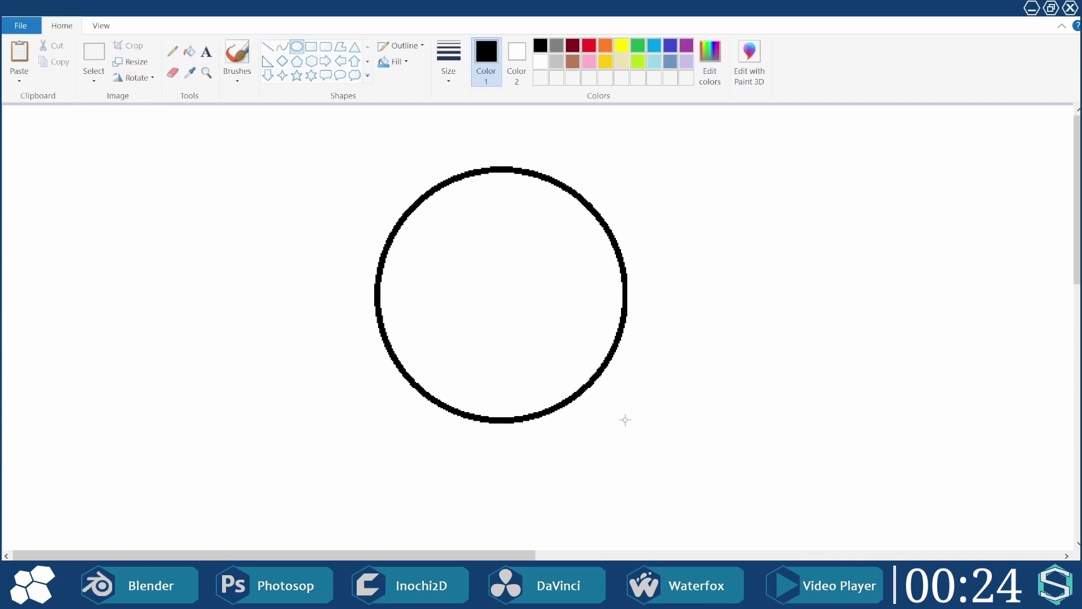
# Step: Draw the right eye oval inside the circle and a wide oval mouth
pyautogui.moveTo(545, 237); pyautogui.dragTo(621, 301)
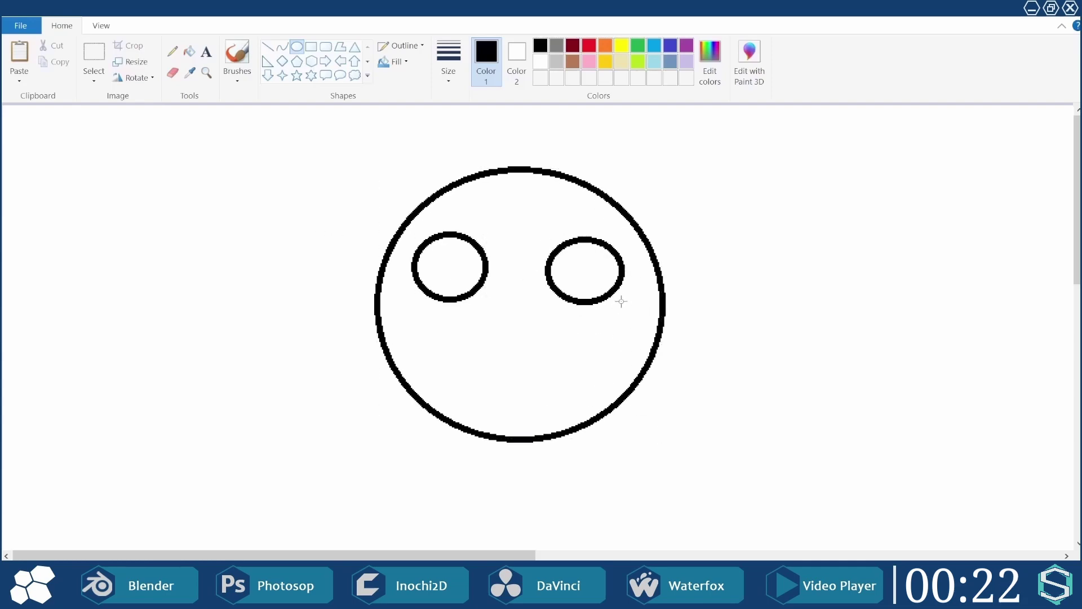
pyautogui.moveTo(551, 414); pyautogui.dragTo(582, 410)
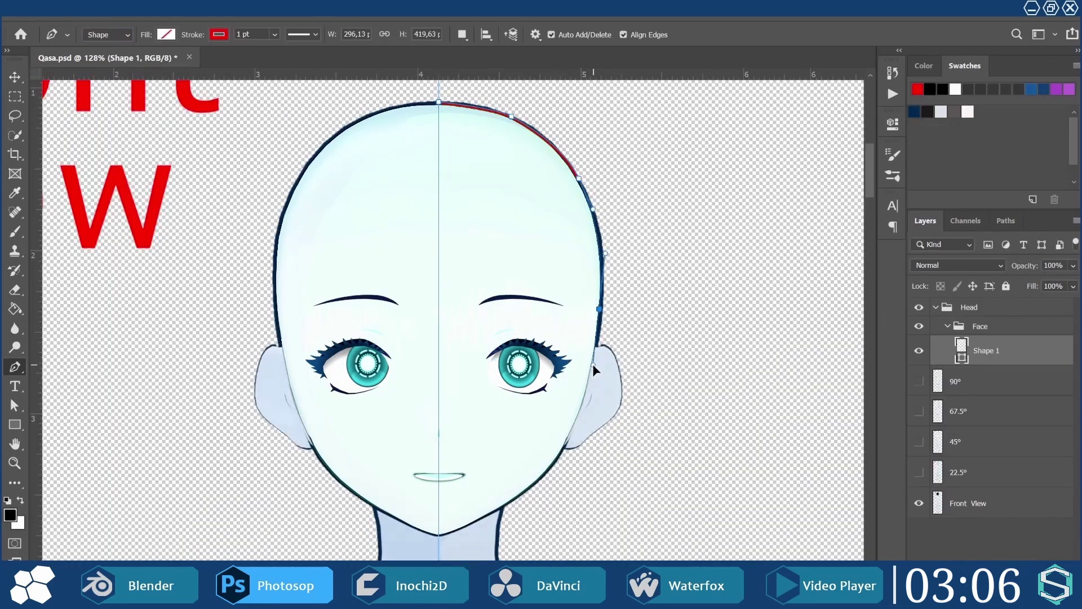
# Step: Pen-trace half the head outline, duplicate it, and set the copy's stroke and fill colours
pyautogui.click(563, 474)
pyautogui.click(471, 545)
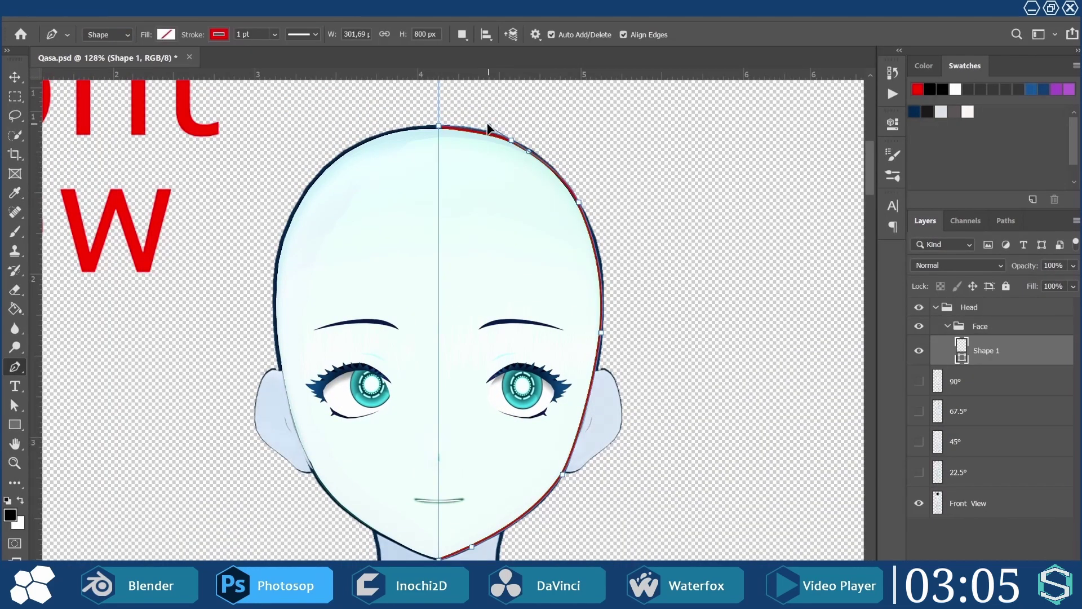
pyautogui.hotkey('ctrl', 'j')
pyautogui.click(987, 389)
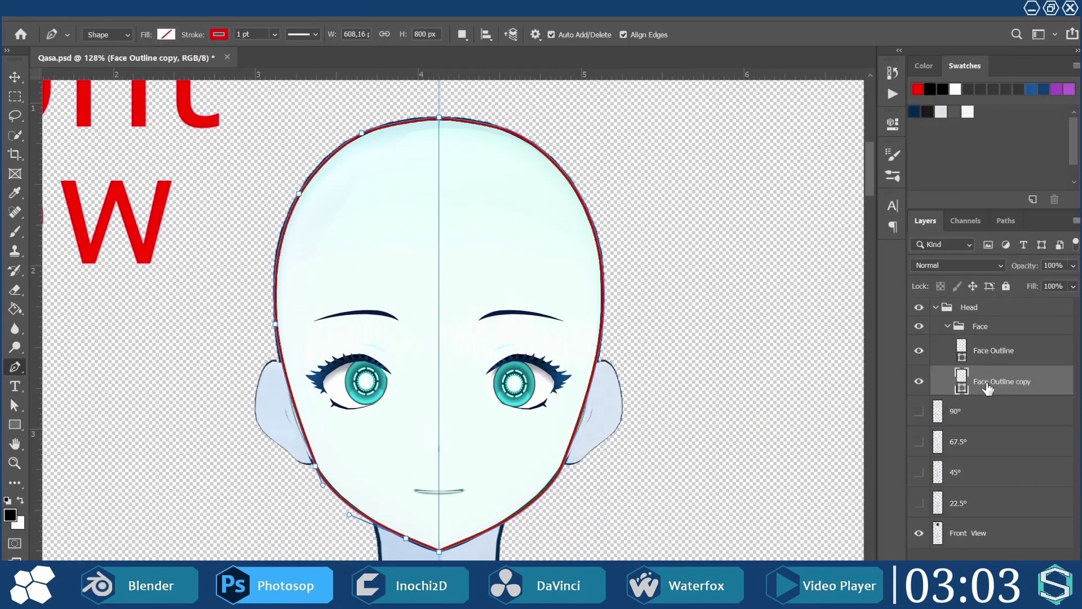
pyautogui.click(218, 34)
pyautogui.click(167, 34)
# Step: Create a group named 'Ears' and add a new empty layer inside it
pyautogui.click(808, 126)
pyautogui.write('Ea')
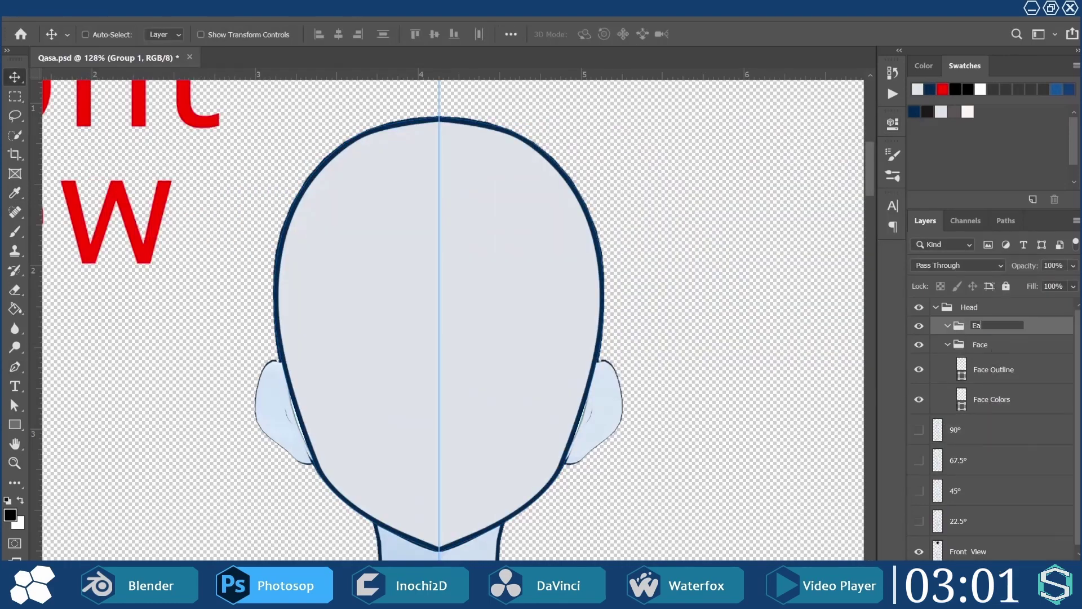
pyautogui.write('rs')
pyautogui.press('Return')
pyautogui.hotkey('ctrl', 'shift', 'alt', 'n')
# Step: Trace the left ear and name its layers Ear_Outline_L and Ear_Colors_L
pyautogui.press('p')
pyautogui.press('v')
pyautogui.doubleClick(994, 349)
pyautogui.write('Ear_Outline_L')
pyautogui.press('Return')
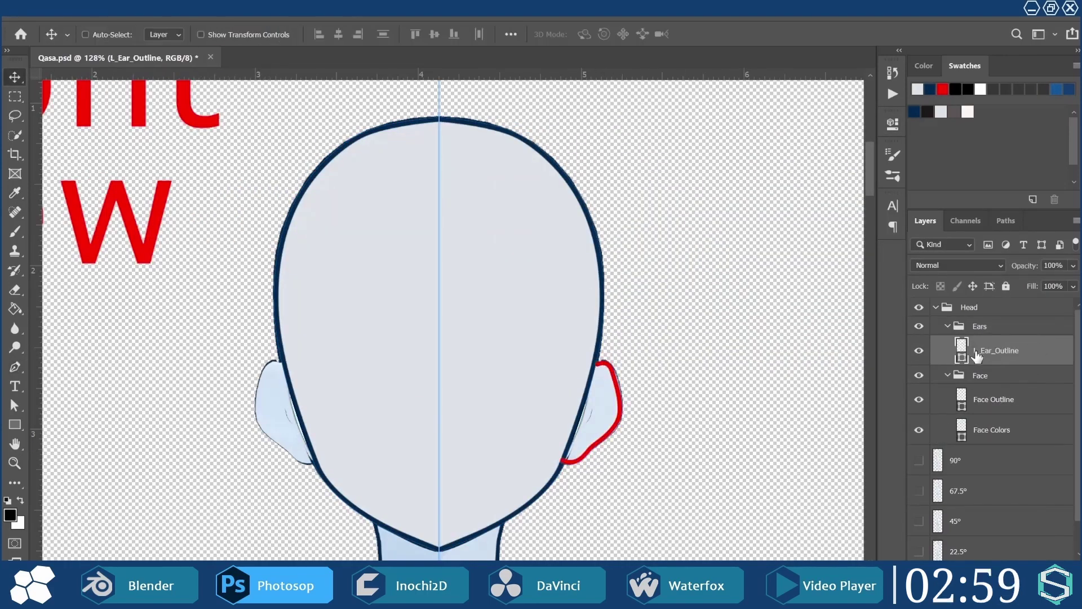
pyautogui.hotkey('ctrl', 'j')
pyautogui.doubleClick(994, 381)
pyautogui.write('Ear_Colors_L')
pyautogui.click(236, 62)
pyautogui.press('Return')
# Step: Group the ear layers as Ear_L and duplicate it as a horizontally flipped copy
pyautogui.hotkey('ctrl', 'g')
pyautogui.hotkey('ctrl', 'j')
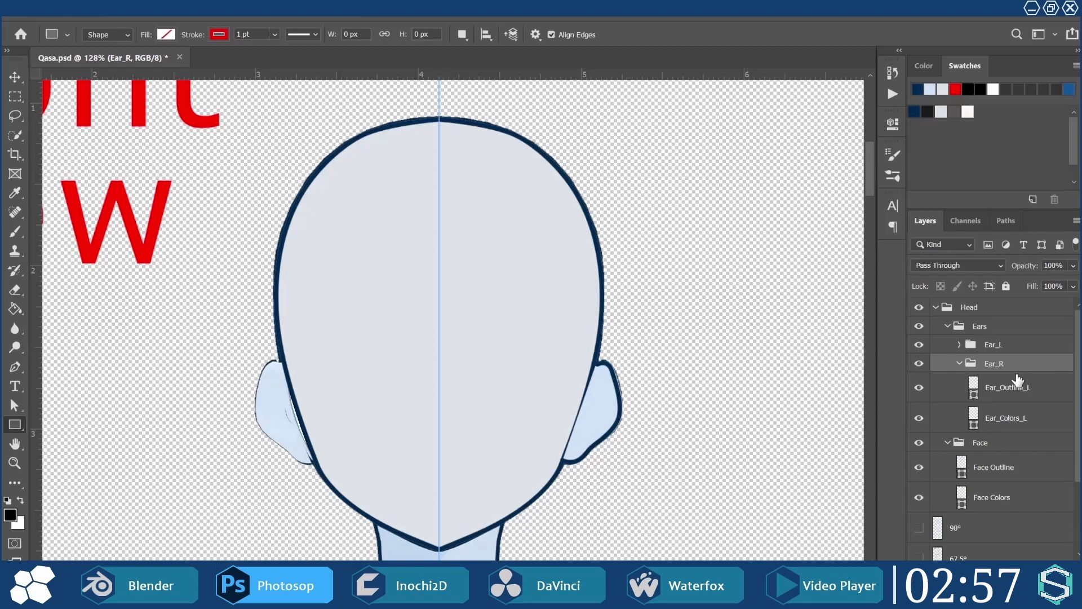
pyautogui.hotkey('ctrl', 't')
pyautogui.press('Return')
# Step: Draw a small nose ellipse and a mouth ellipse below it
pyautogui.moveTo(490, 361); pyautogui.dragTo(496, 385)
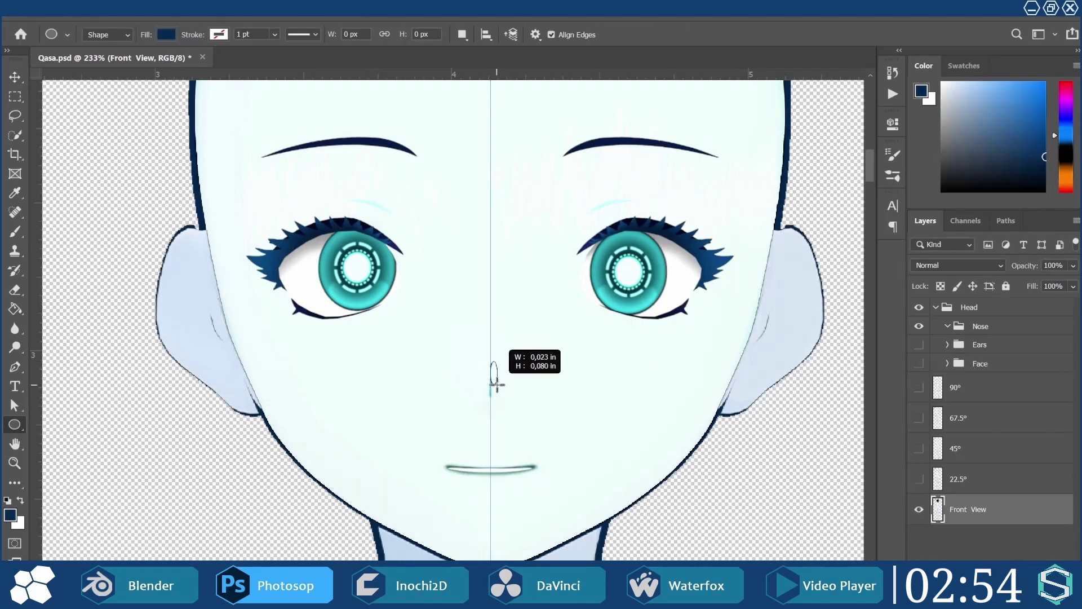
pyautogui.press('v')
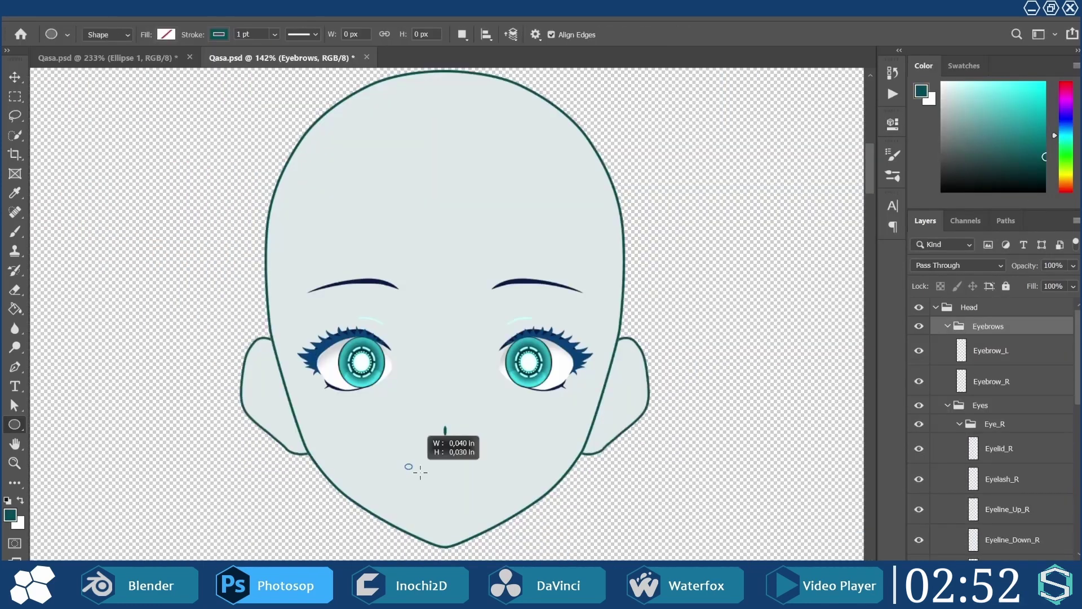
pyautogui.moveTo(405, 464); pyautogui.dragTo(482, 494)
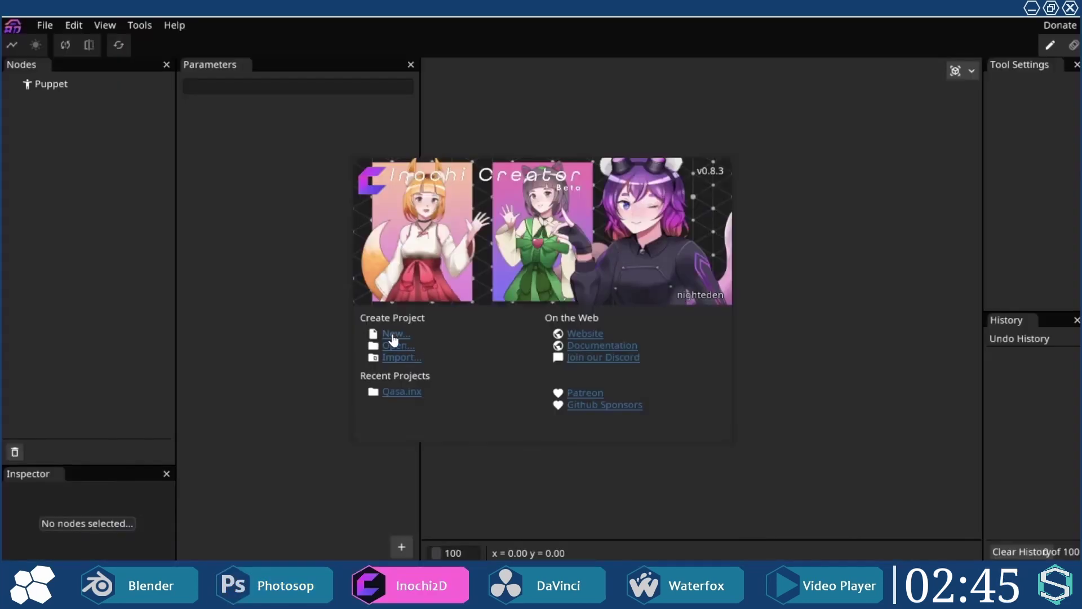
# Step: Import the head artwork via File > Import > Photoshop Document
pyautogui.click(393, 335)
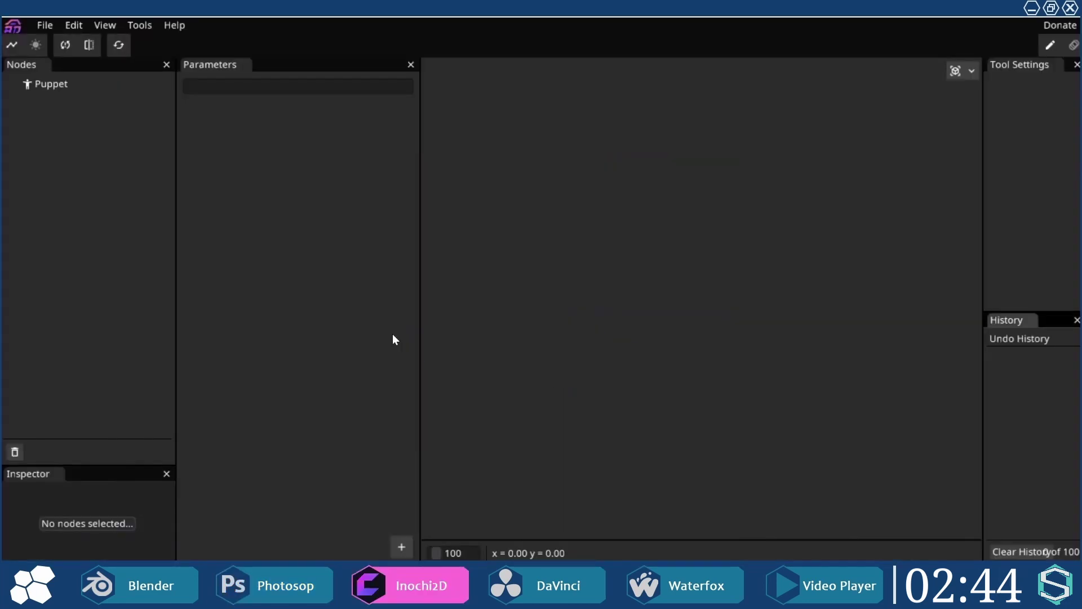
pyautogui.click(45, 25)
pyautogui.moveTo(79, 103)
pyautogui.click(214, 103)
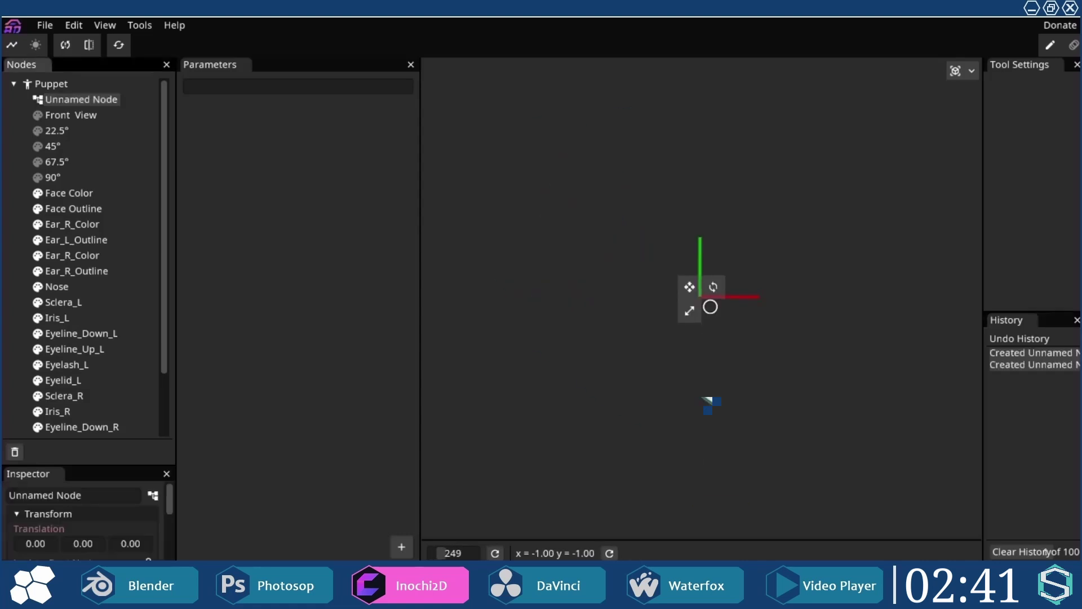
# Step: Add grouping nodes, move the face parts into Face, and name the ear node Ear_L
pyautogui.rightClick(70, 105)
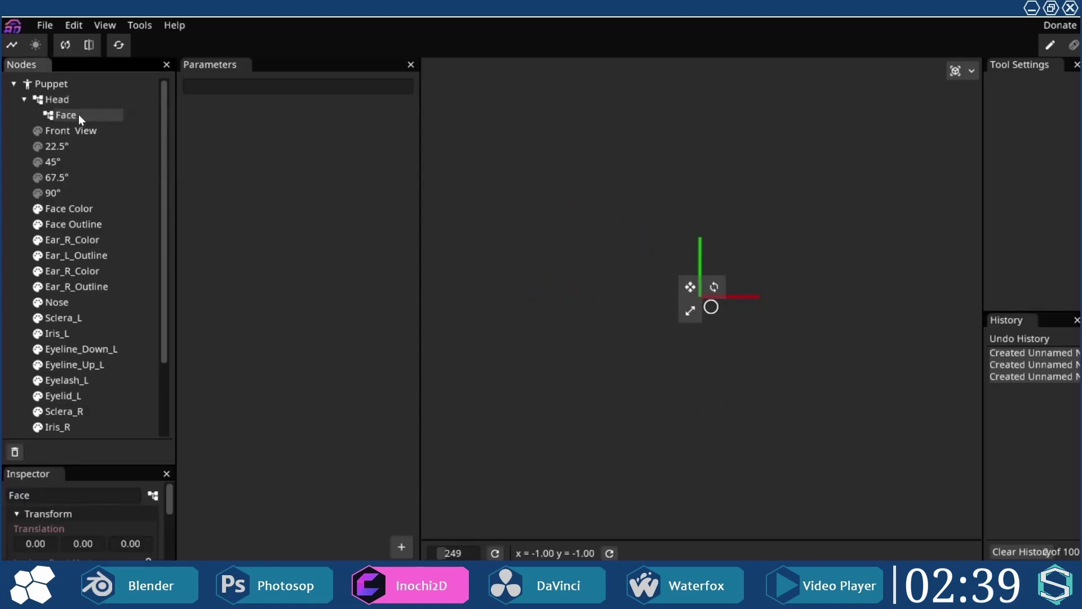
pyautogui.moveTo(82, 495); pyautogui.dragTo(3, 500)
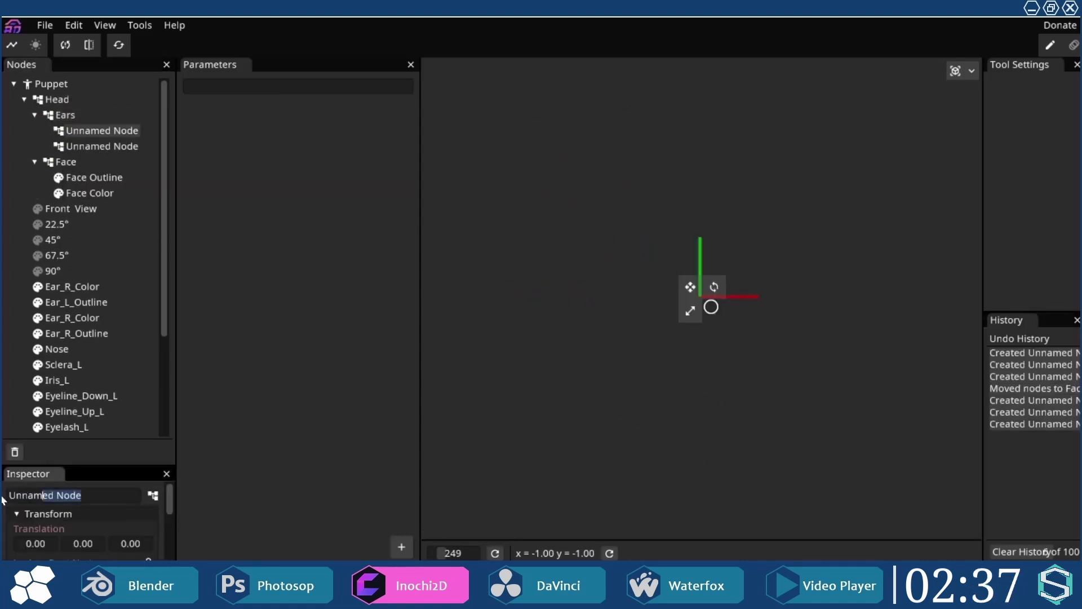
pyautogui.write('Ear_L')
pyautogui.click(102, 146)
pyautogui.click(72, 287)
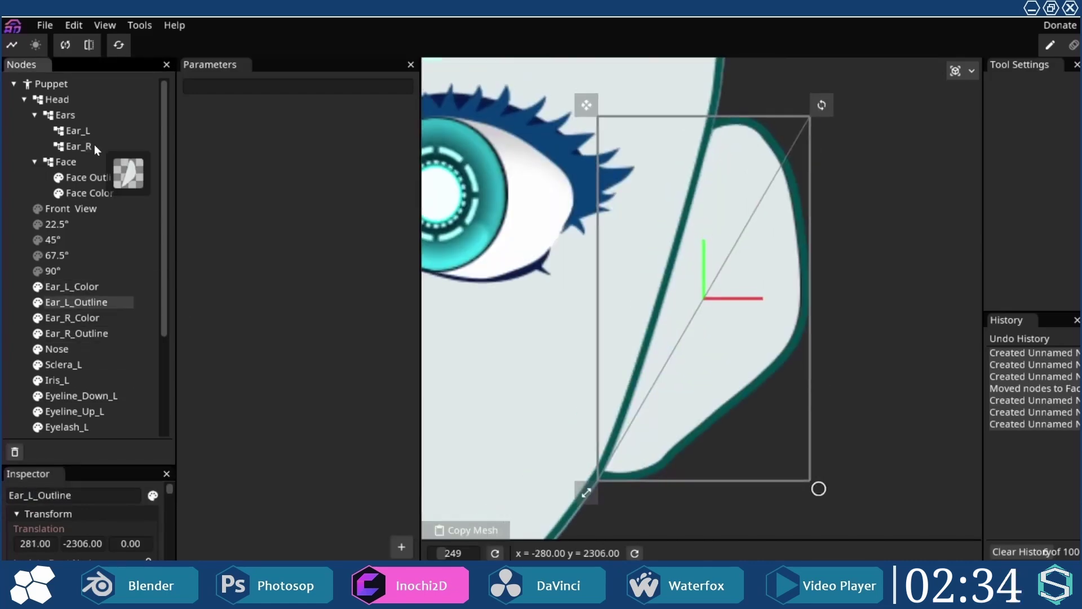
# Step: Put the ear colour part under Ear_L and start placing vertices along the face outline
pyautogui.moveTo(94, 145); pyautogui.dragTo(80, 138)
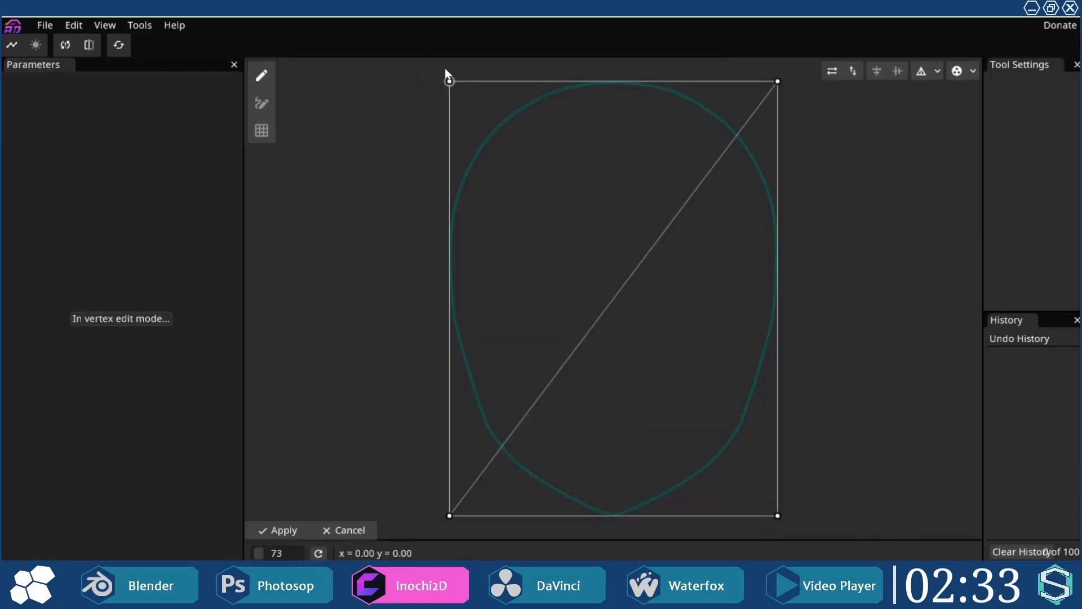
pyautogui.scroll(5, 613, 447)
pyautogui.click(605, 324)
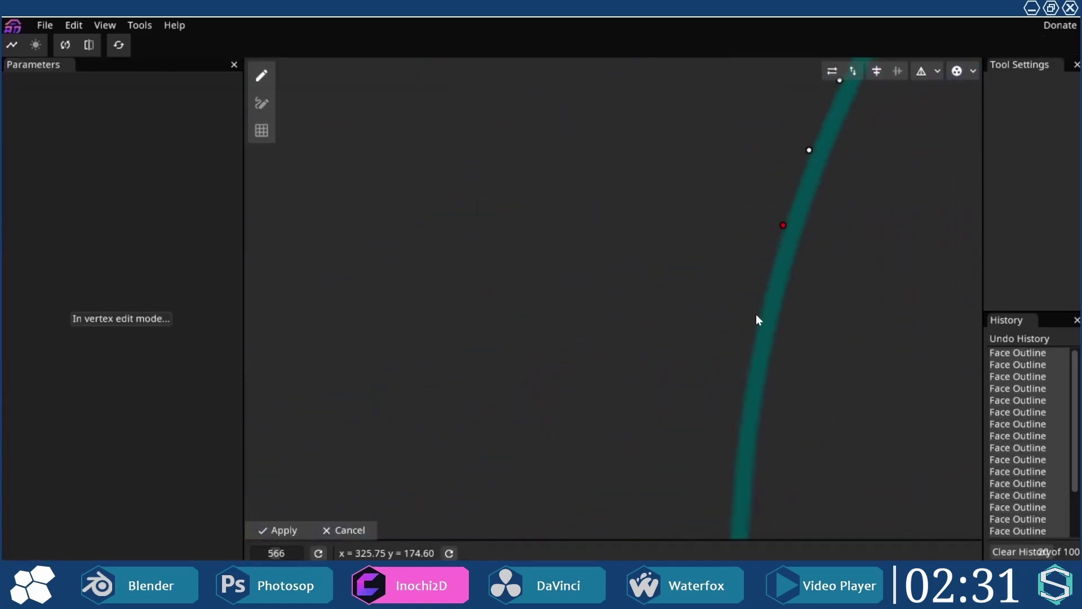
pyautogui.click(857, 97)
pyautogui.click(807, 154)
pyautogui.click(872, 221)
pyautogui.click(809, 312)
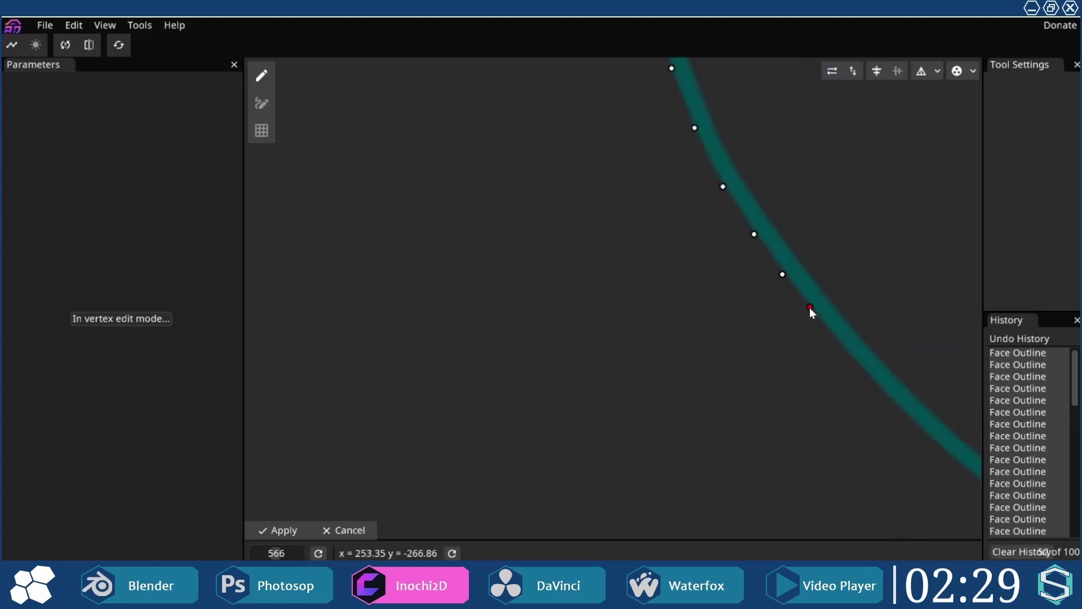
pyautogui.click(785, 263)
pyautogui.click(671, 198)
pyautogui.click(775, 291)
# Step: Continue placing paired vertices along the rest of the face outline curve
pyautogui.click(667, 282)
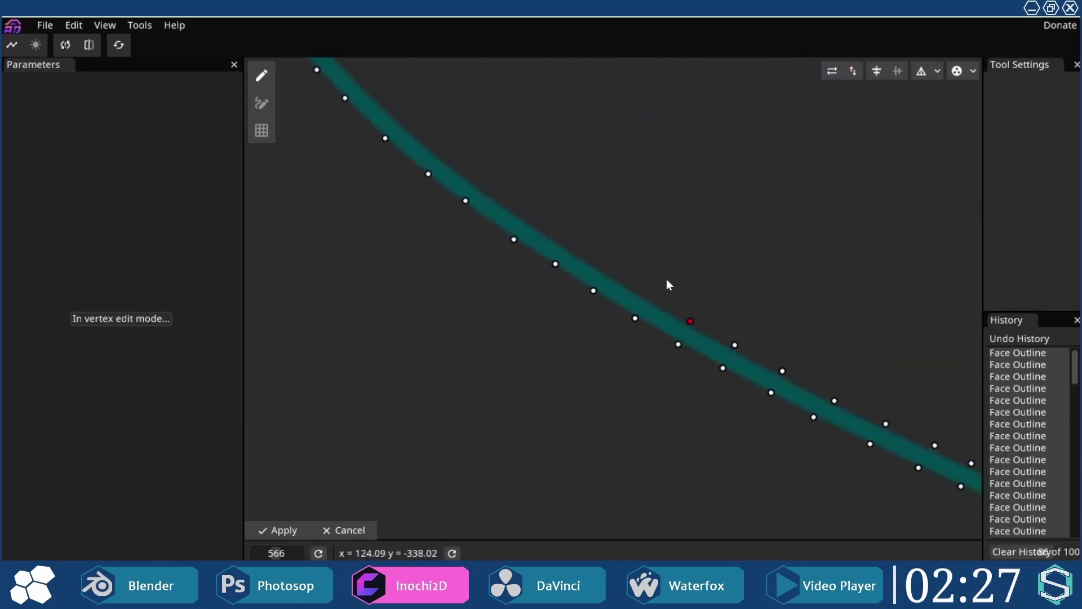
pyautogui.click(534, 260)
pyautogui.click(522, 251)
pyautogui.click(564, 222)
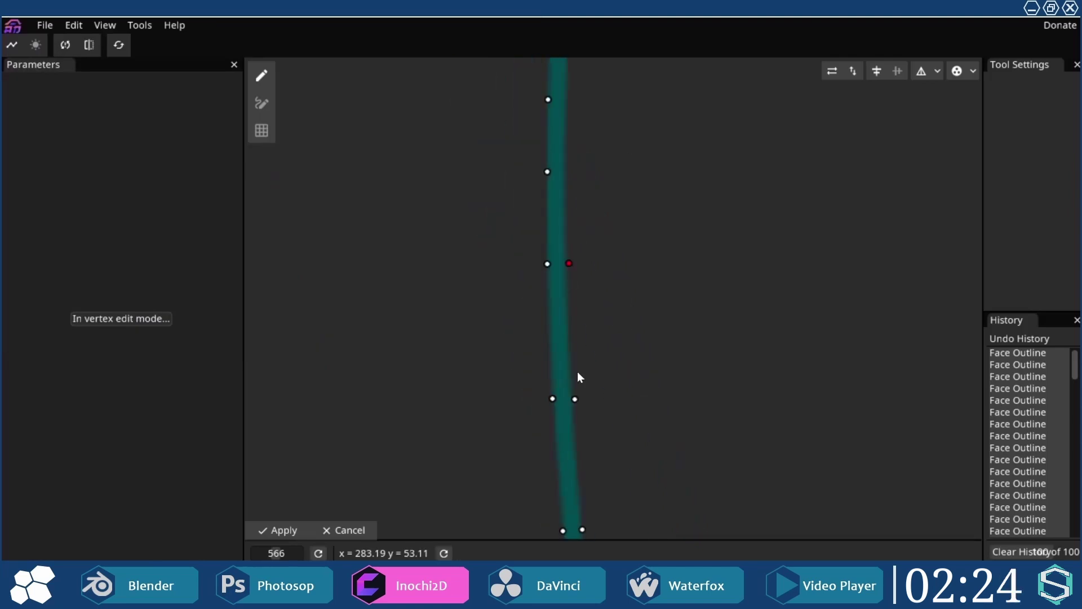
pyautogui.click(577, 371)
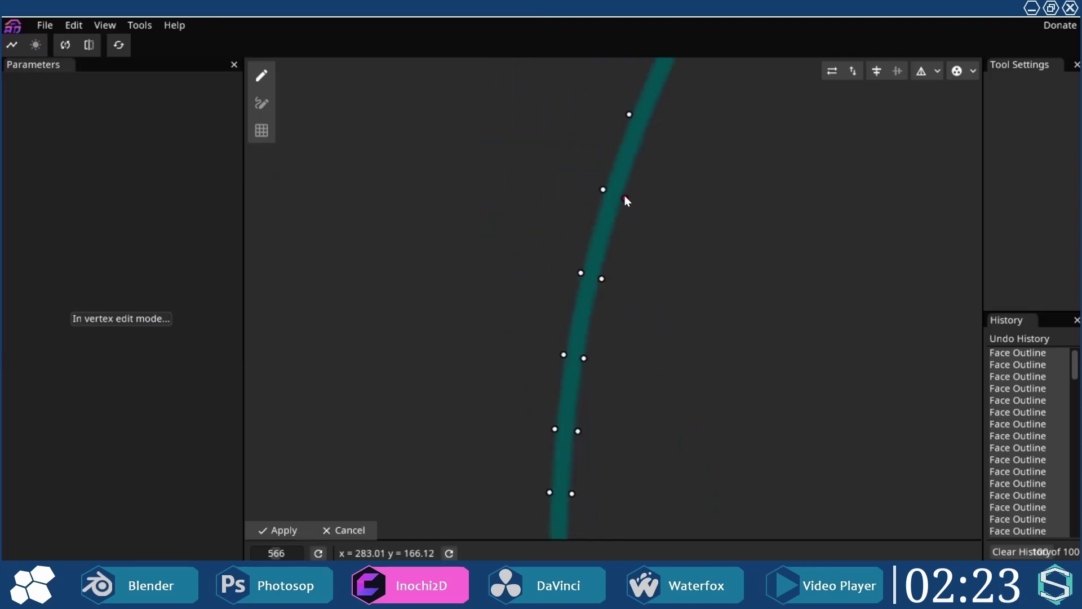
pyautogui.click(784, 331)
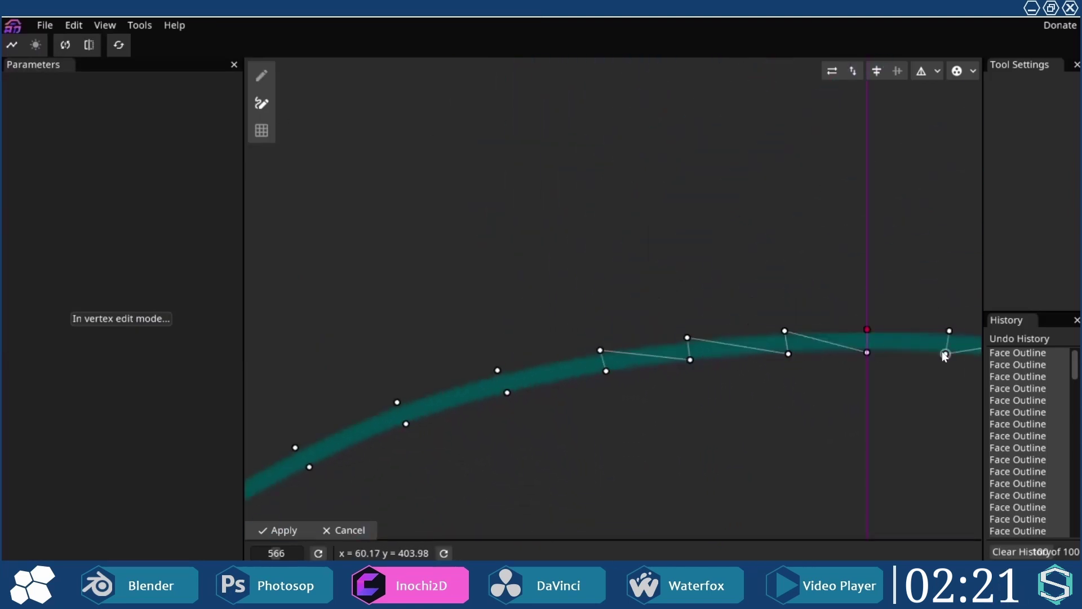
pyautogui.click(784, 307)
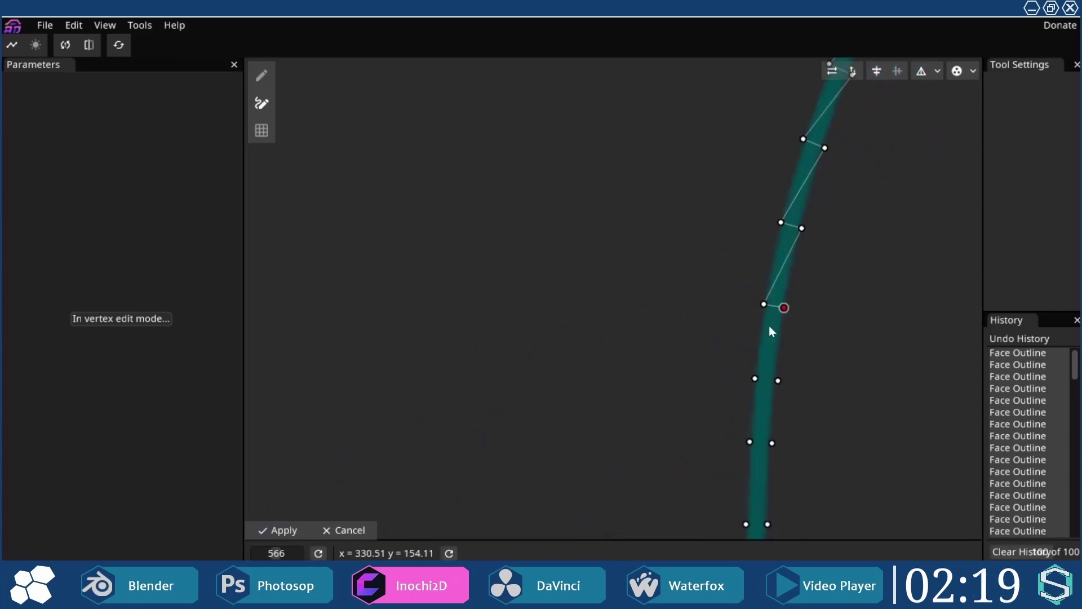
pyautogui.click(666, 234)
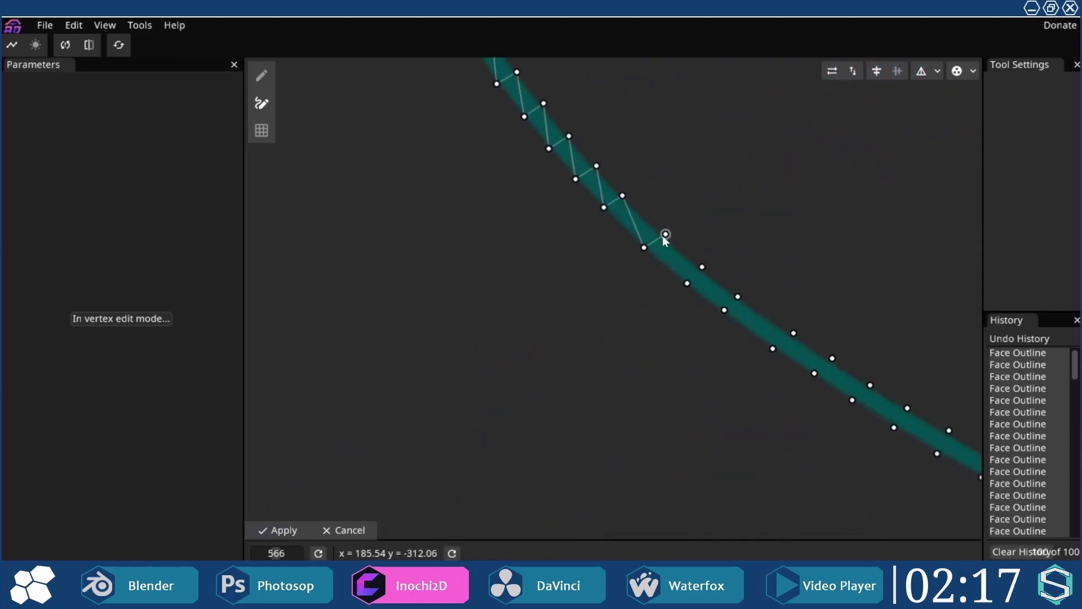
pyautogui.click(532, 292)
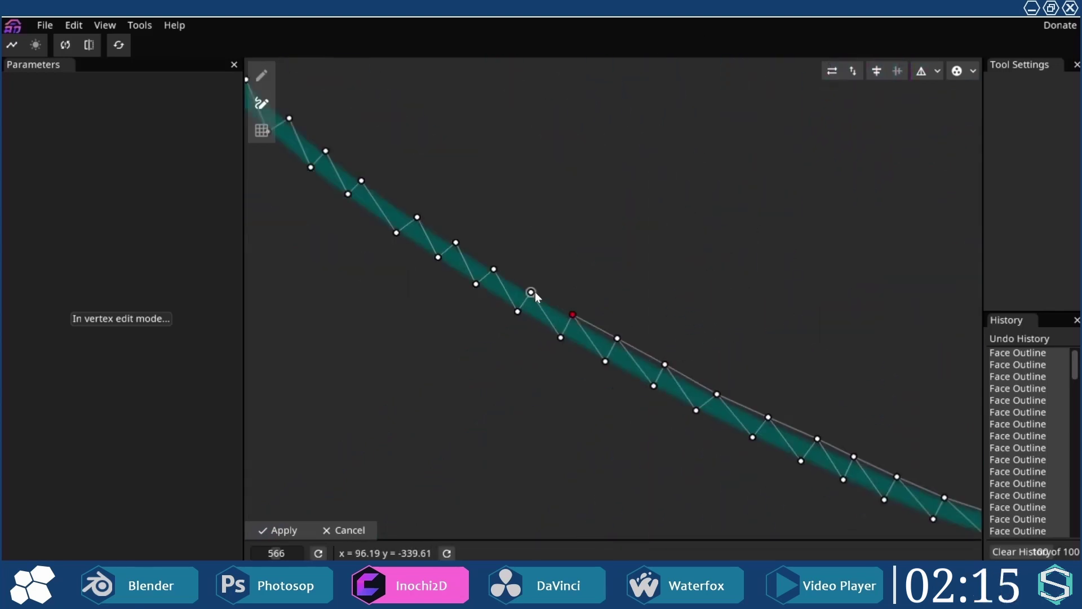
pyautogui.click(509, 280)
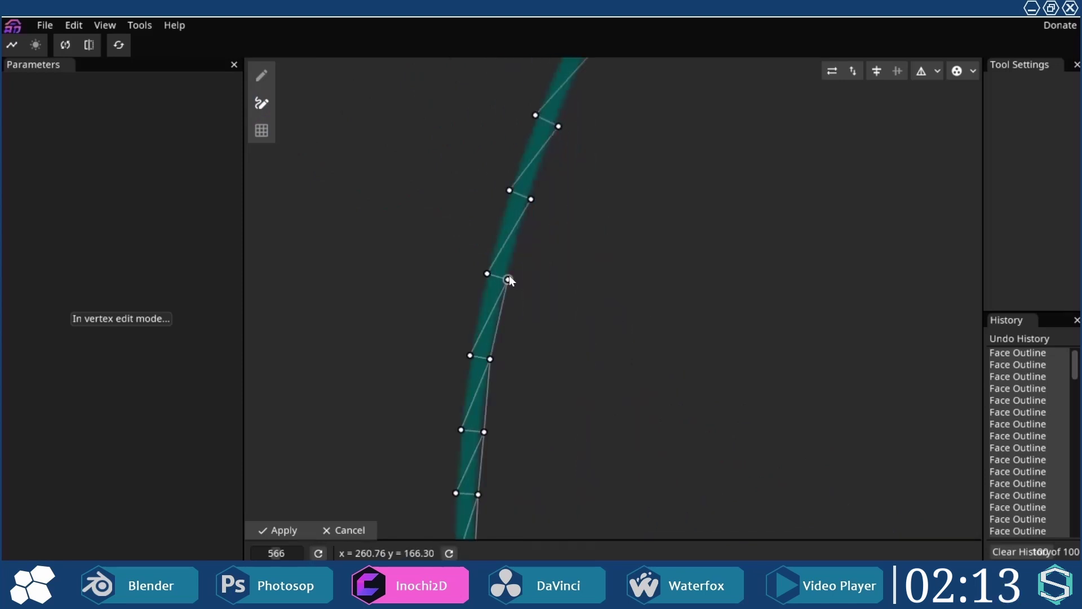
pyautogui.click(803, 187)
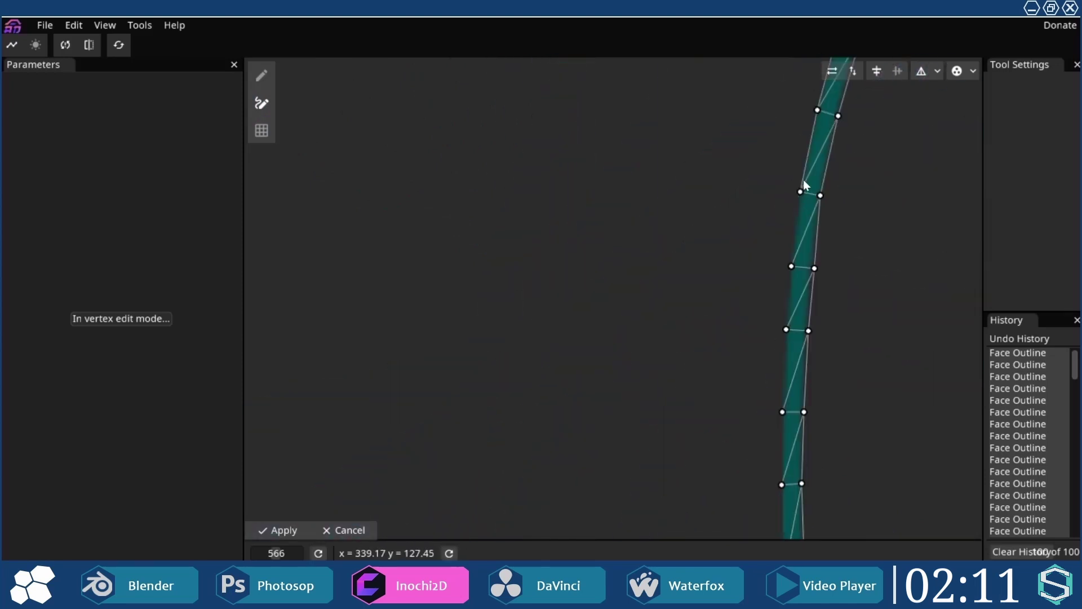
pyautogui.click(774, 239)
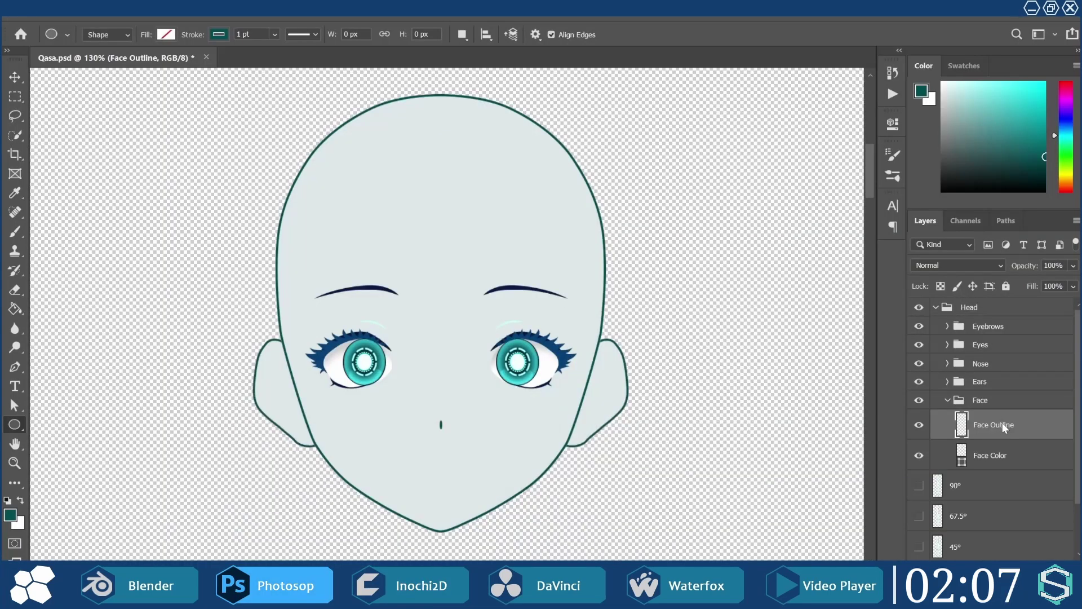
# Step: Convert Face Outline to a Smart Object, fill a new layer inside it teal, and save
pyautogui.rightClick(1004, 429)
pyautogui.click(834, 191)
pyautogui.doubleClick(962, 424)
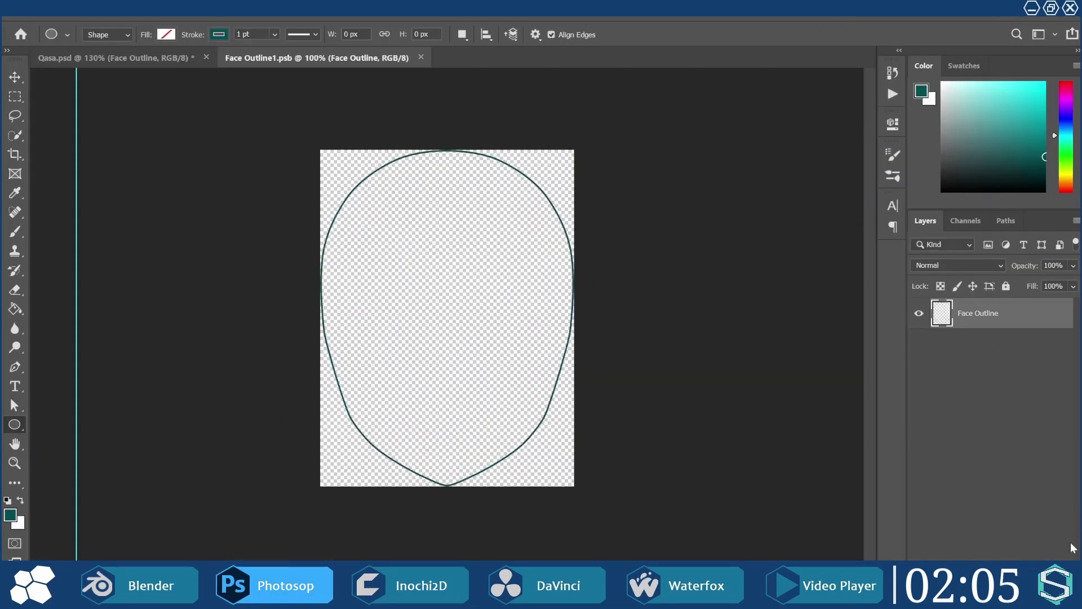
pyautogui.hotkey('ctrl', 'shift', 'alt', 'n')
pyautogui.click(15, 310)
pyautogui.click(951, 69)
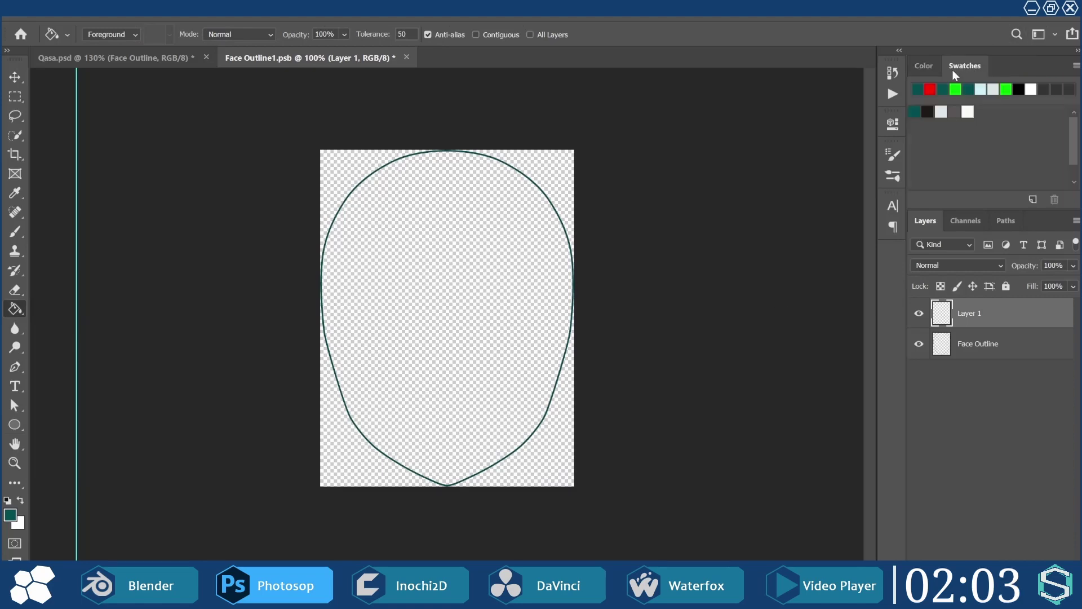
pyautogui.click(426, 271)
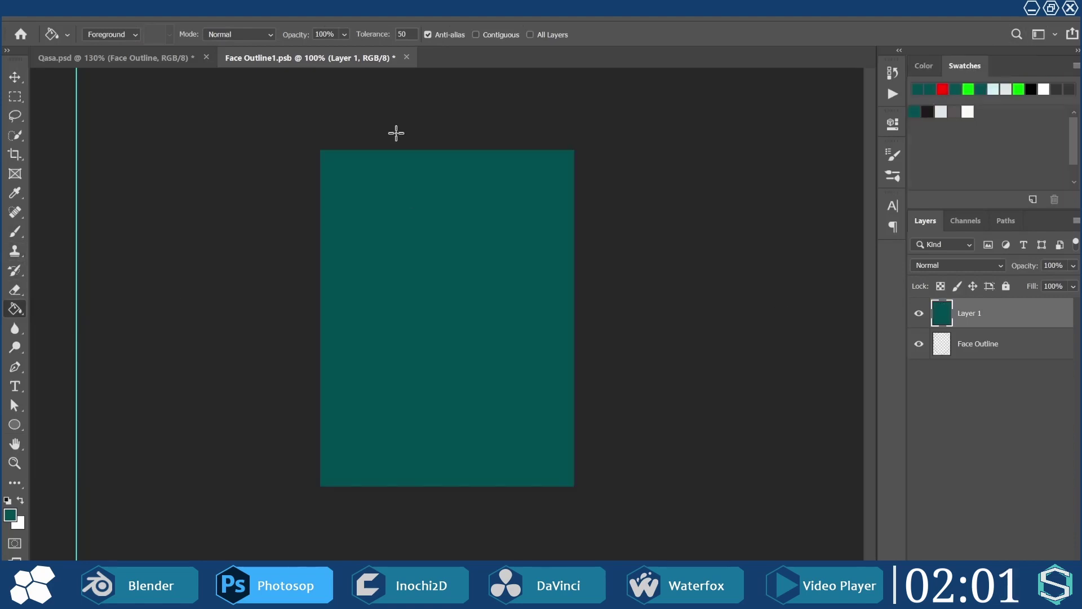
pyautogui.click(406, 57)
pyautogui.click(529, 244)
# Step: Give Face Outline1 a thick Stroke layer style
pyautogui.rightClick(992, 425)
pyautogui.click(948, 23)
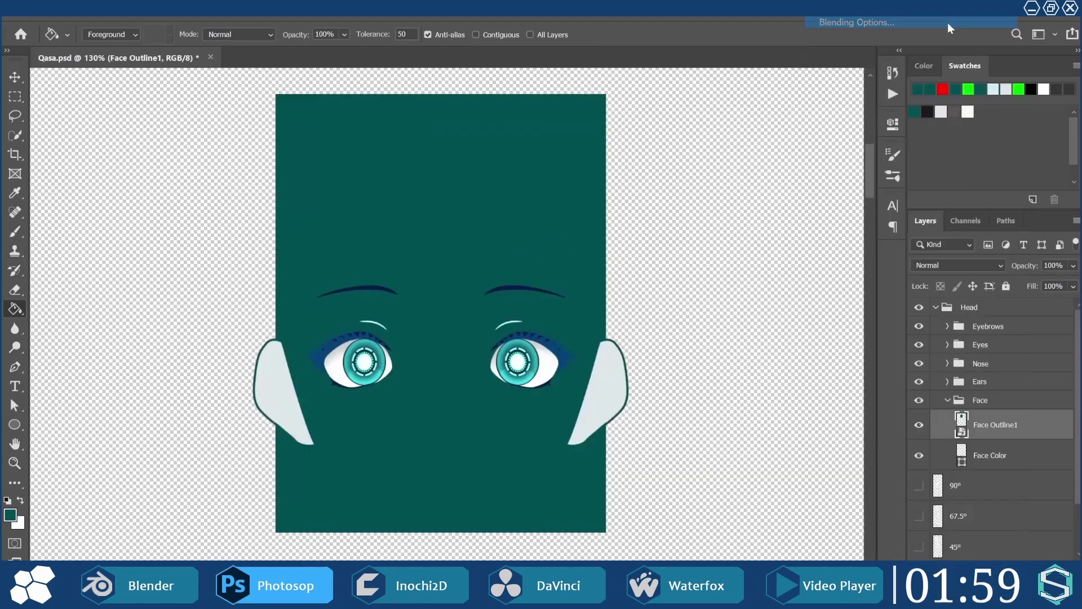
pyautogui.click(497, 203)
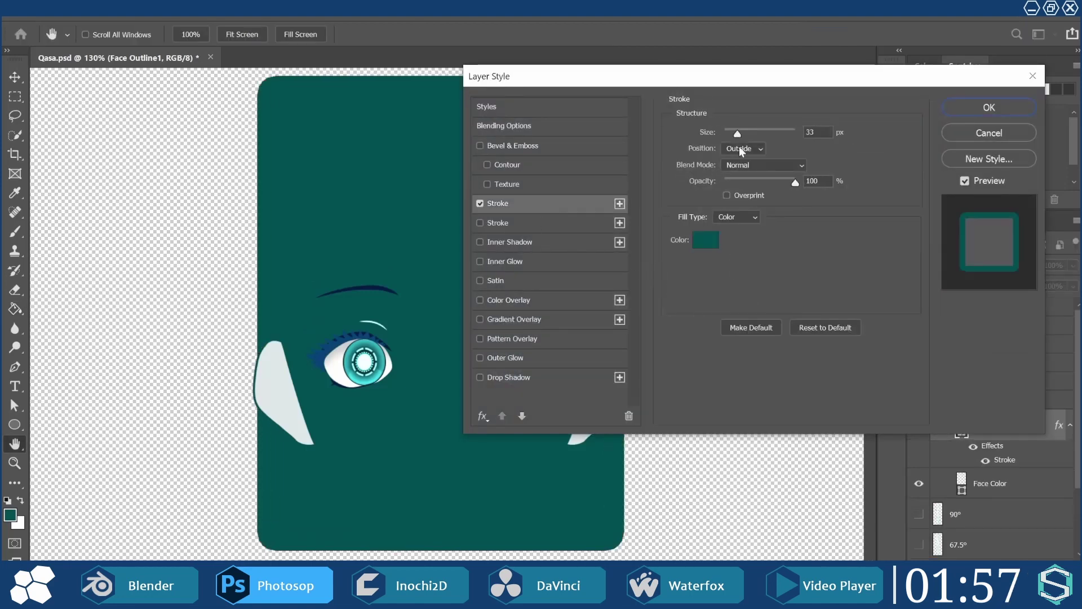
pyautogui.moveTo(733, 132); pyautogui.dragTo(737, 135)
pyautogui.click(989, 108)
# Step: Hide Face Outline1 and set Face Color's stroke to a recently used colour
pyautogui.click(919, 424)
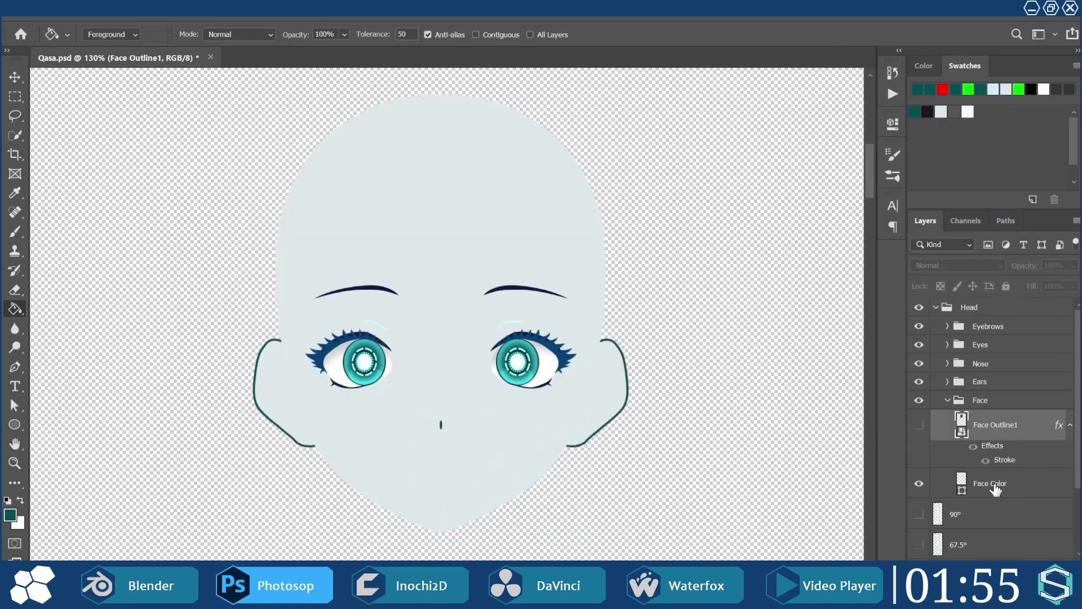
pyautogui.click(992, 483)
pyautogui.press('u')
pyautogui.click(219, 34)
pyautogui.click(150, 129)
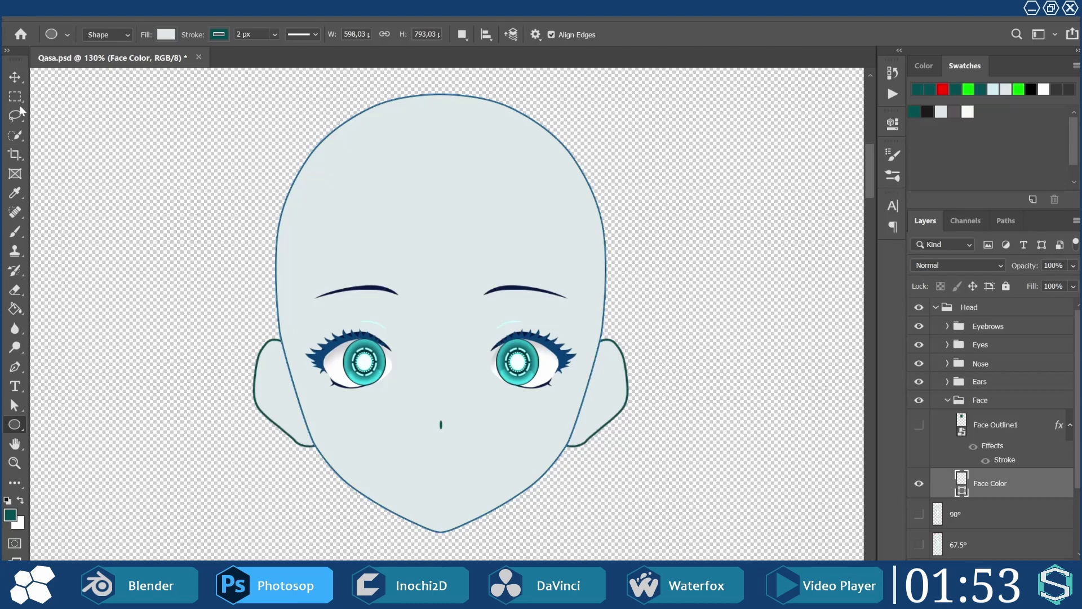
# Step: Merge the revised Photoshop document into the puppet through the PSD Merging dialog
pyautogui.press('v')
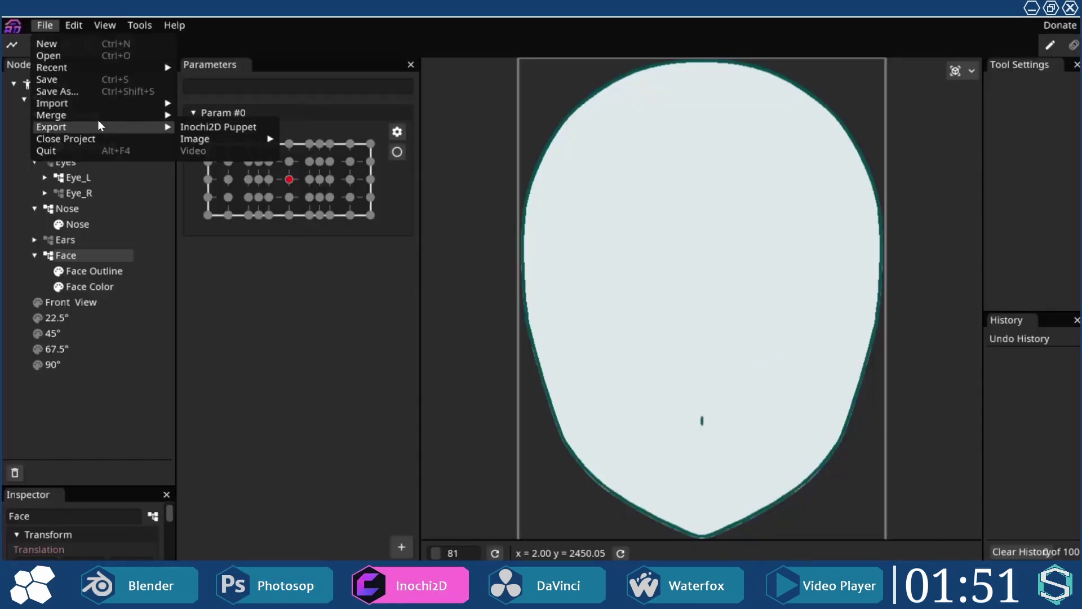
pyautogui.moveTo(106, 115)
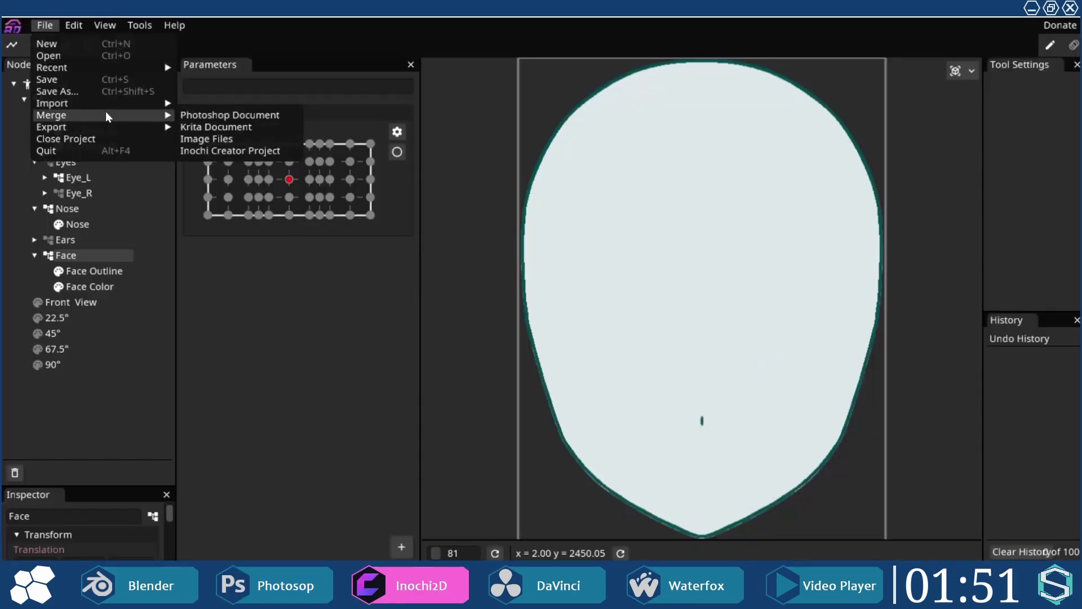
pyautogui.click(244, 118)
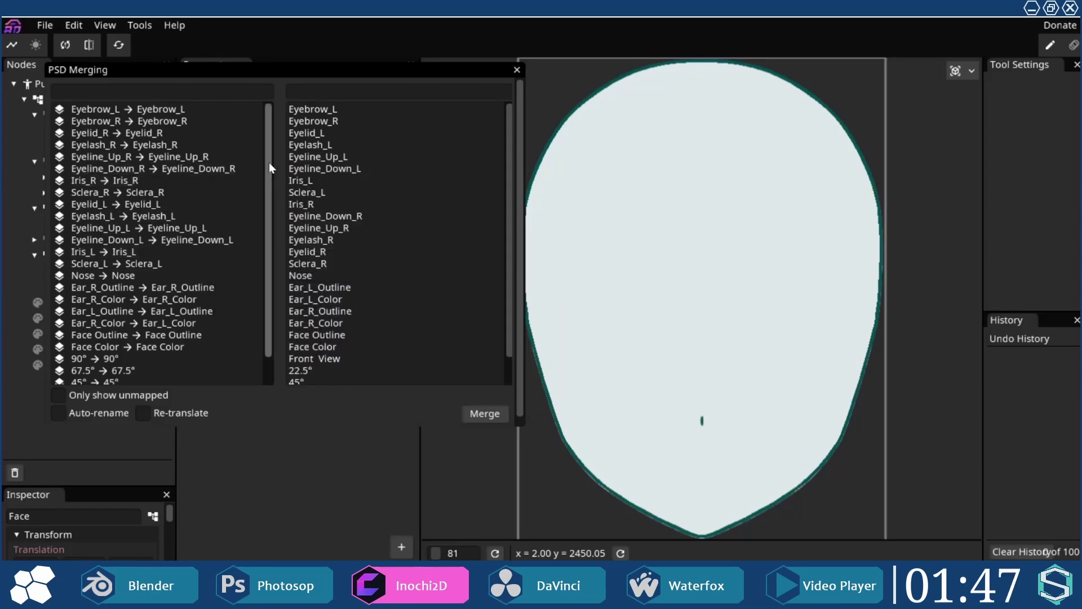
pyautogui.scroll(-2, 269, 160)
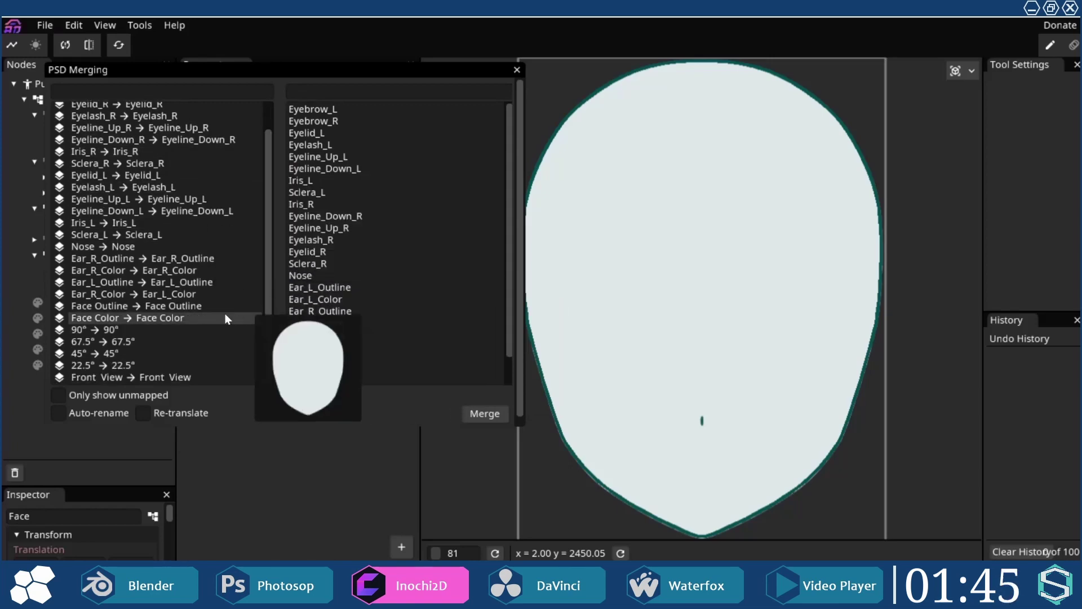
pyautogui.moveTo(206, 305)
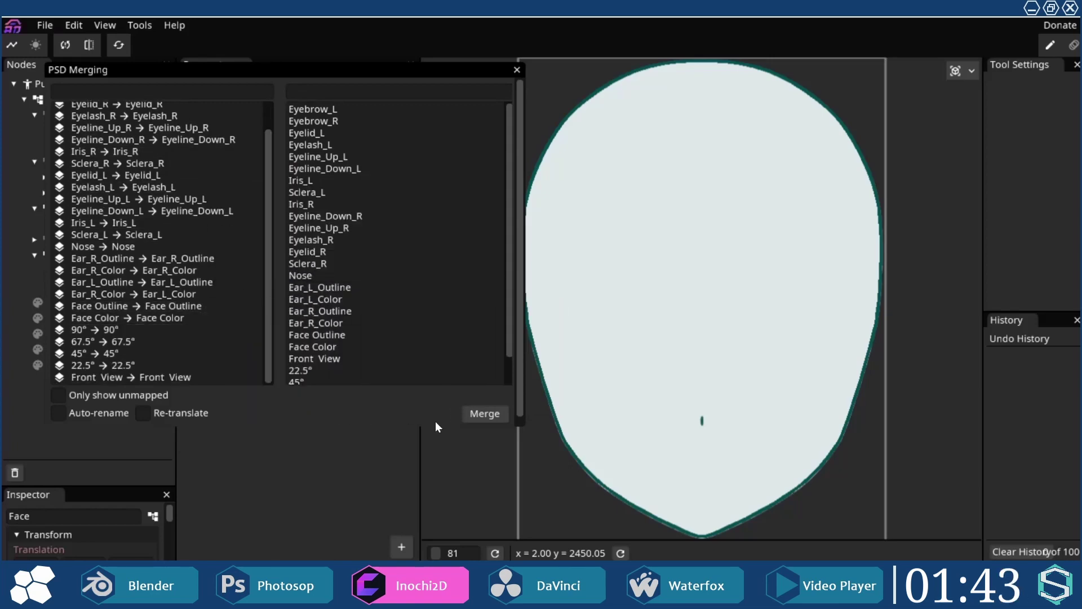
pyautogui.click(485, 413)
pyautogui.scroll(3, 632, 288)
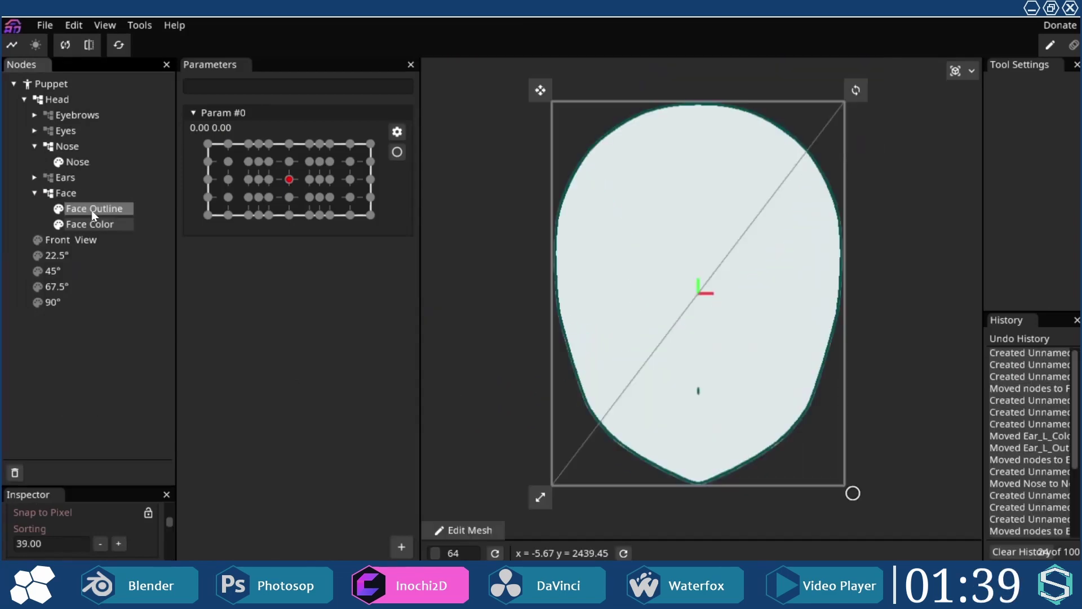
# Step: Place mirrored interior and centre-line vertices inside the Face Color mesh
pyautogui.click(483, 525)
pyautogui.scroll(2, 600, 395)
pyautogui.scroll(1, 600, 394)
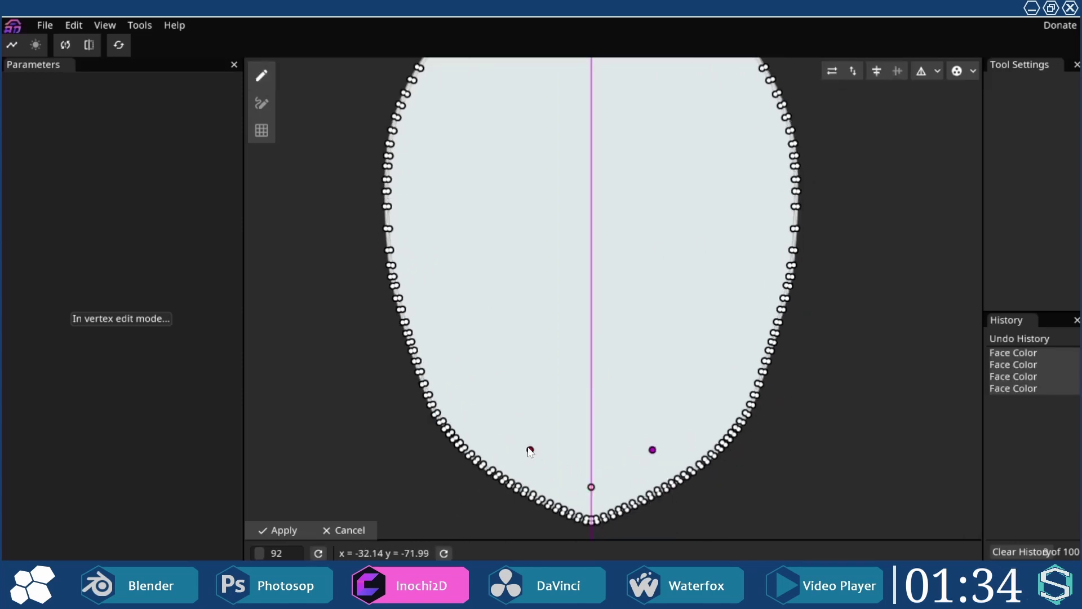
pyautogui.click(478, 379)
pyautogui.click(452, 307)
pyautogui.click(442, 244)
pyautogui.click(435, 172)
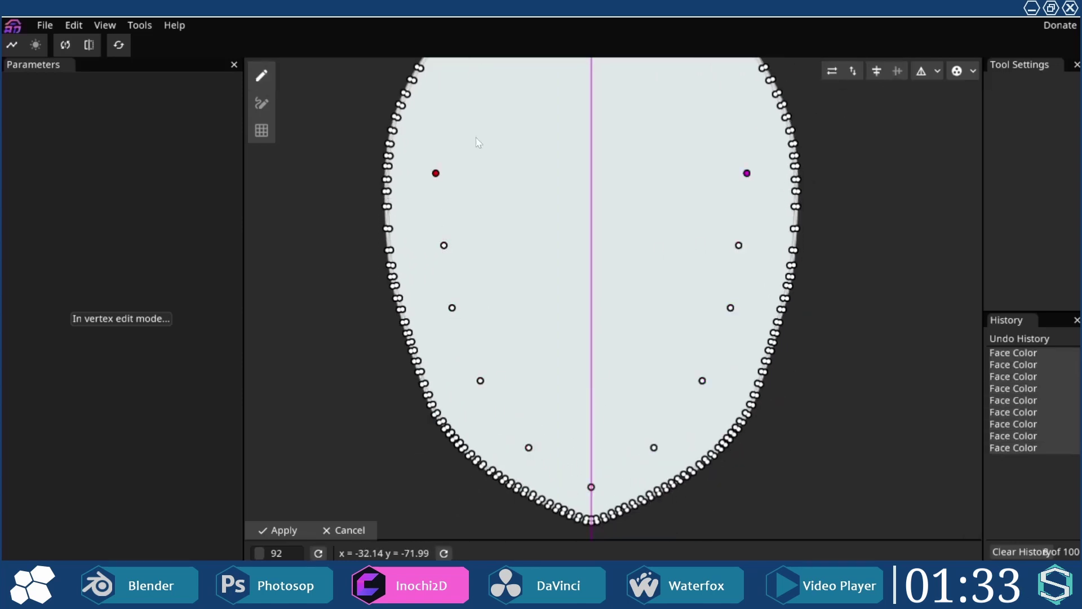
pyautogui.click(459, 273)
pyautogui.click(523, 228)
pyautogui.click(578, 210)
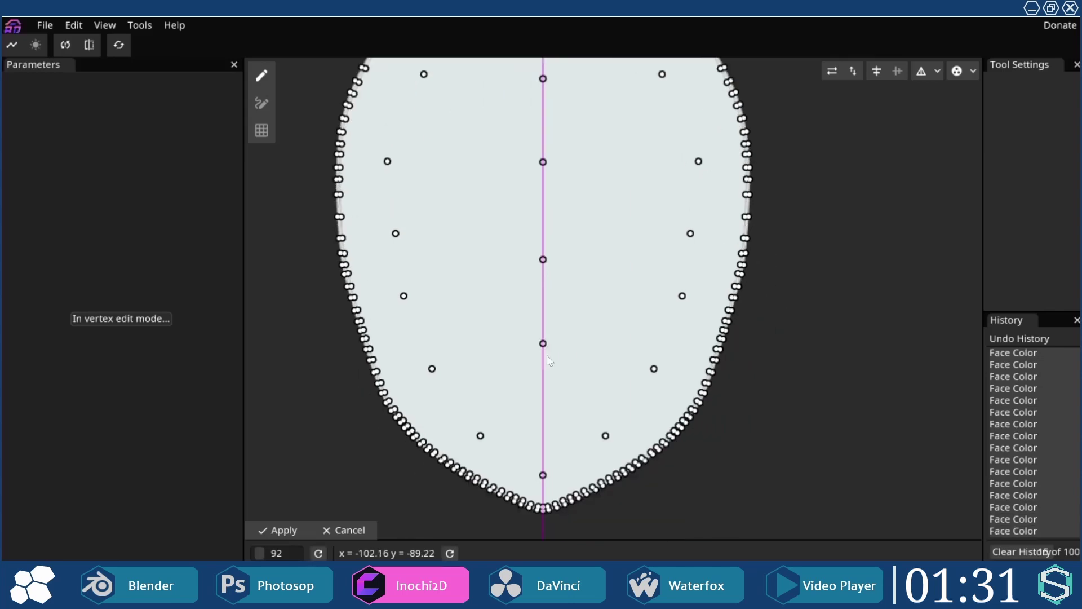
# Step: Select all face mesh vertices and triangulate them
pyautogui.scroll(-4, 676, 246)
pyautogui.hotkey('ctrl', 'a')
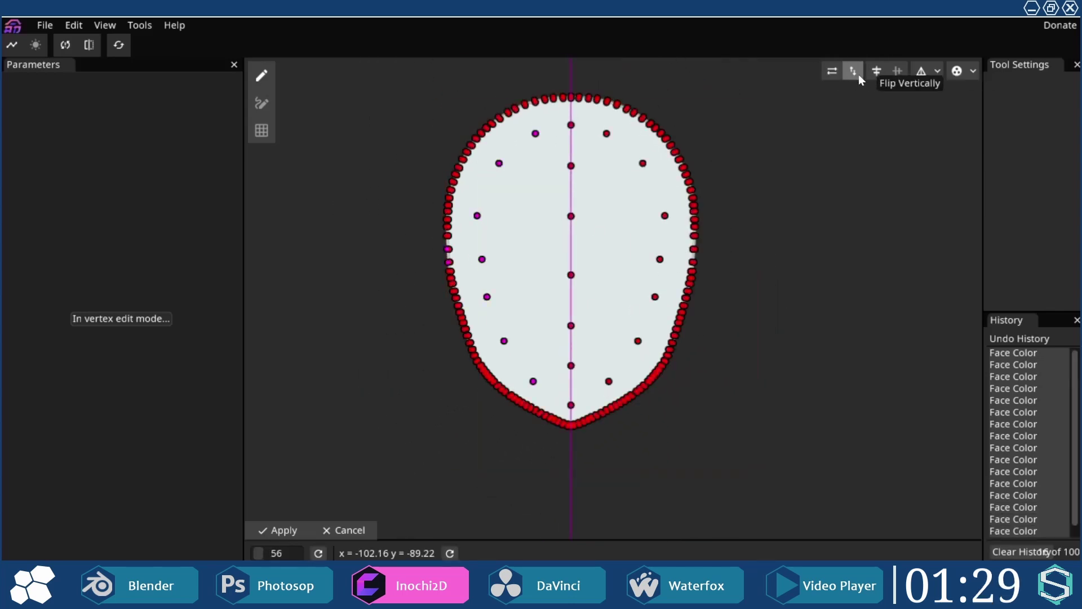
pyautogui.click(920, 71)
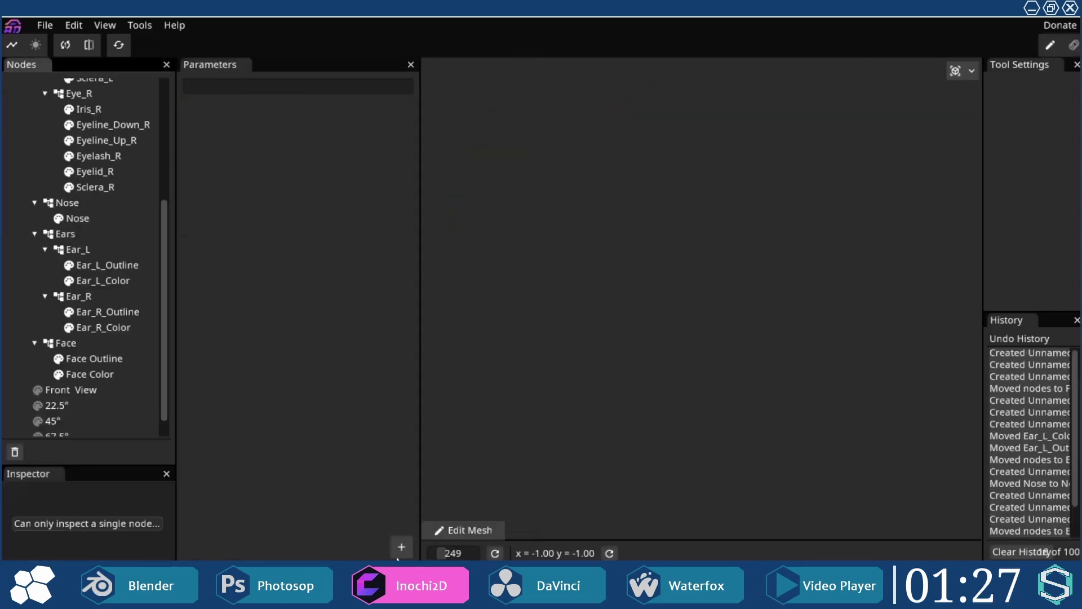
# Step: Add a 2D parameter and set its range to -2 to 2 in Properties
pyautogui.click(401, 547)
pyautogui.click(447, 553)
pyautogui.click(397, 131)
pyautogui.click(434, 140)
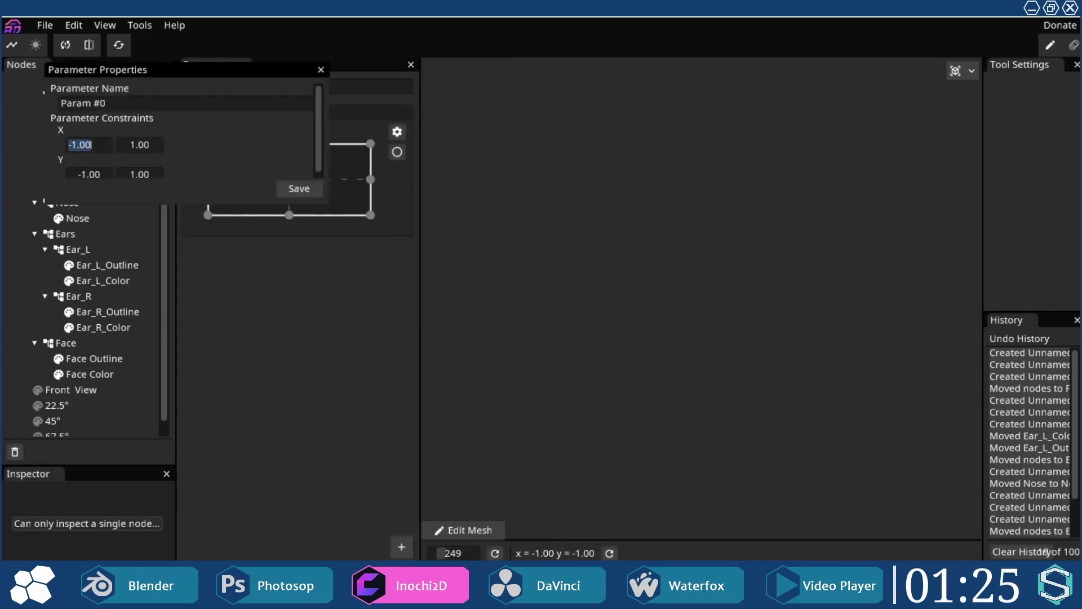
pyautogui.write('-2')
pyautogui.press('Tab')
pyautogui.write('2')
pyautogui.press('Tab')
pyautogui.press('Tab')
pyautogui.write('2')
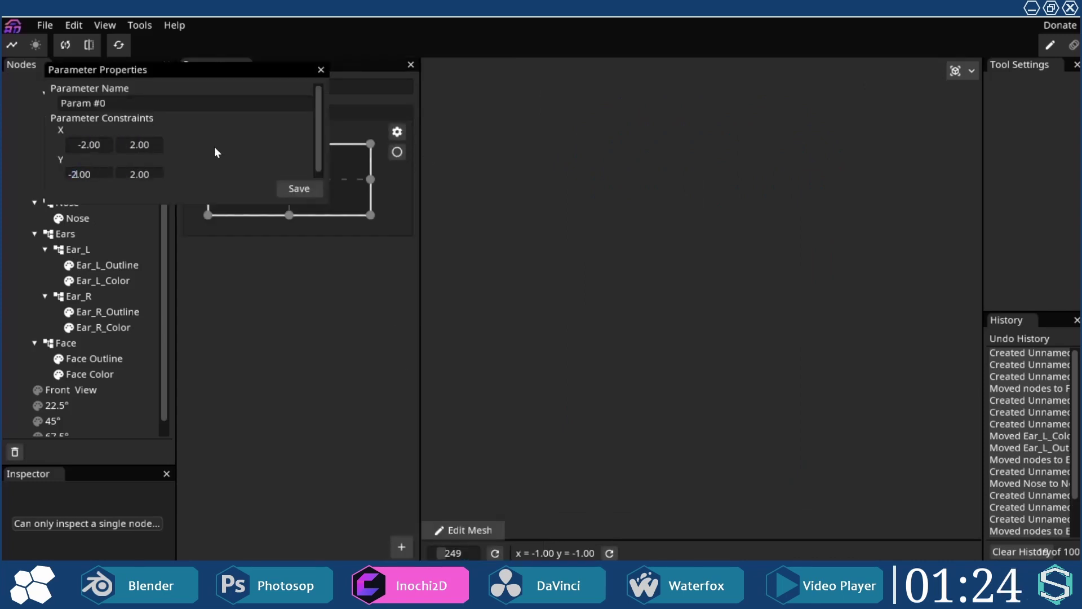
pyautogui.click(298, 188)
# Step: Add horizontal keypoints at 1.00, 1.50 and -0.50 in the axis points editor
pyautogui.click(399, 135)
pyautogui.click(440, 157)
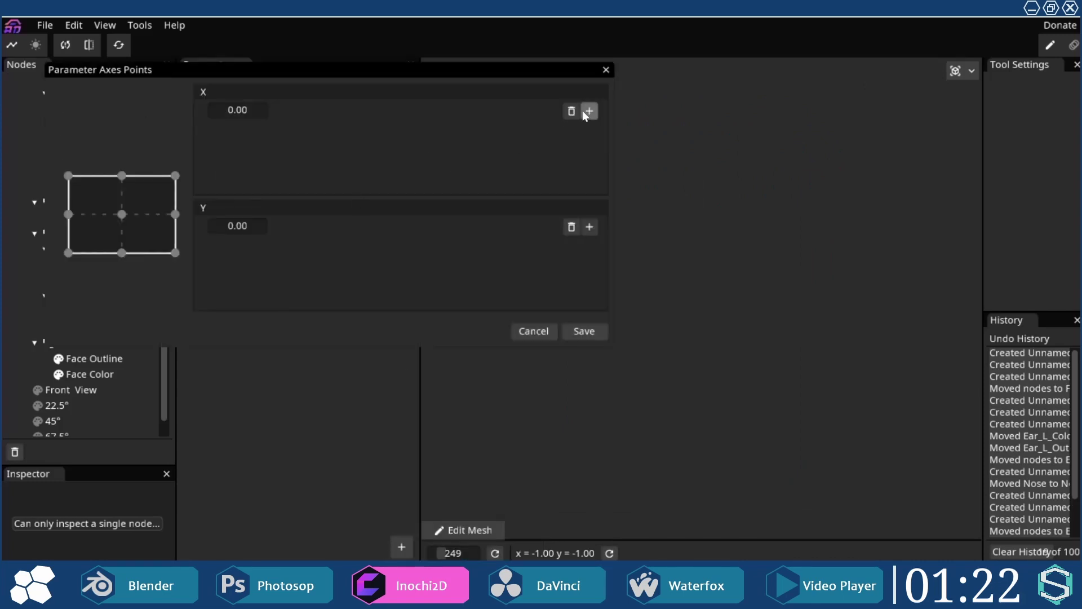
pyautogui.write('1')
pyautogui.press('Return')
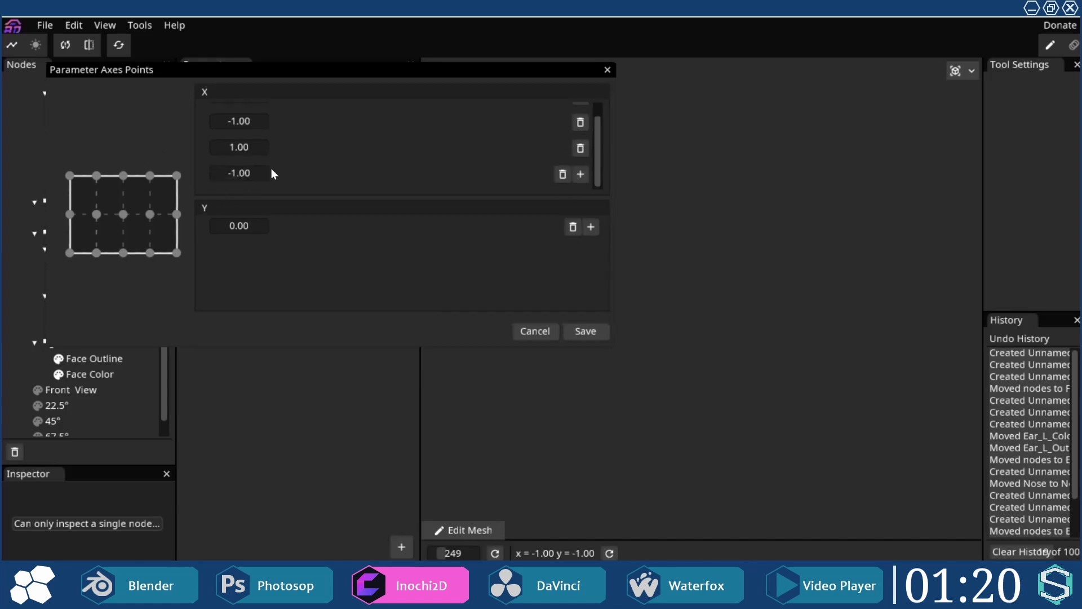
pyautogui.click(581, 174)
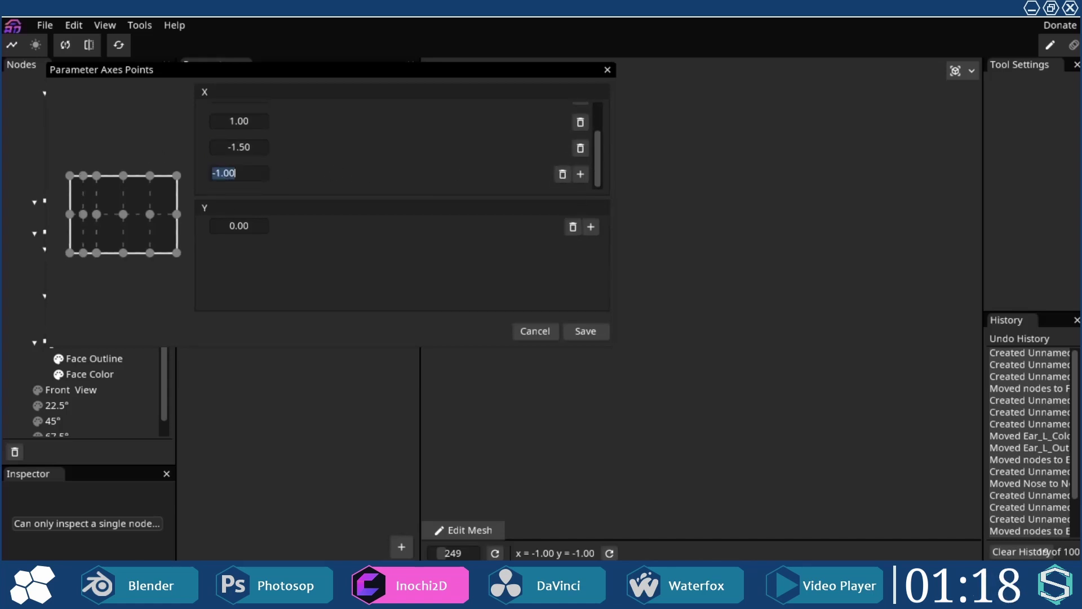
pyautogui.press('Home')
pyautogui.press('Delete')
pyautogui.press('Return')
pyautogui.click(581, 174)
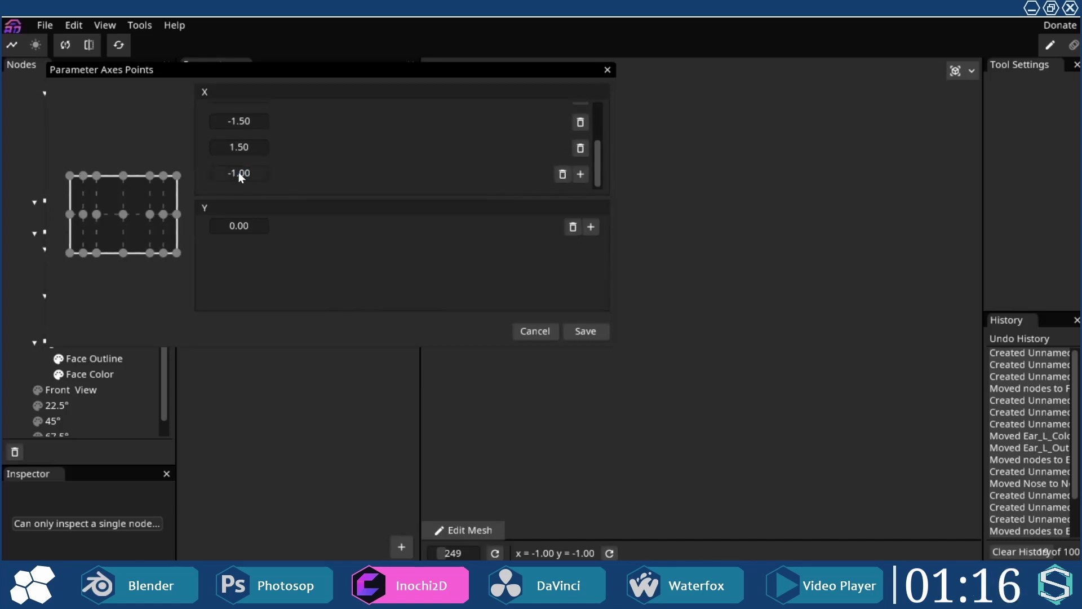
pyautogui.write('-0.5')
pyautogui.press('Return')
# Step: Add horizontal keypoints 0.50, 0.75 and 0.85, vertical keypoints -1 and 1, and save
pyautogui.scroll(1, 244, 174)
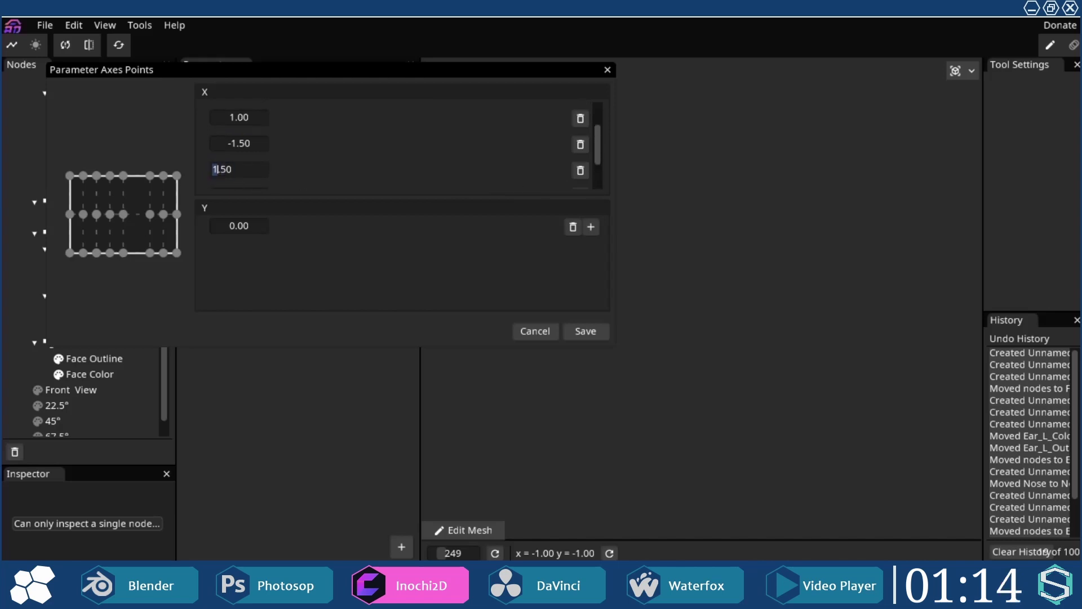
pyautogui.click(580, 174)
pyautogui.write('.5')
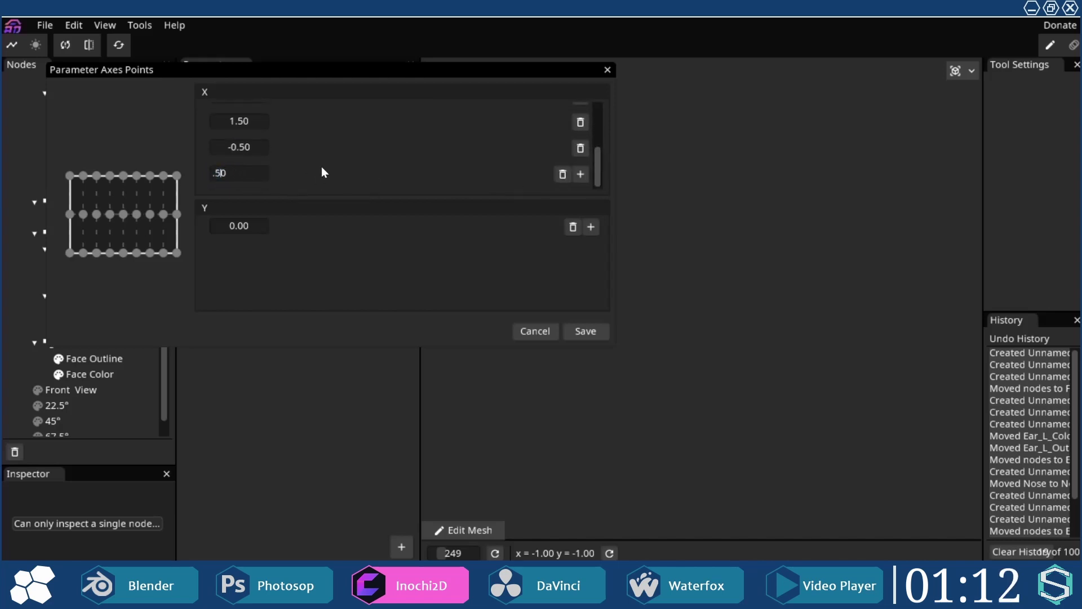
pyautogui.press('Return')
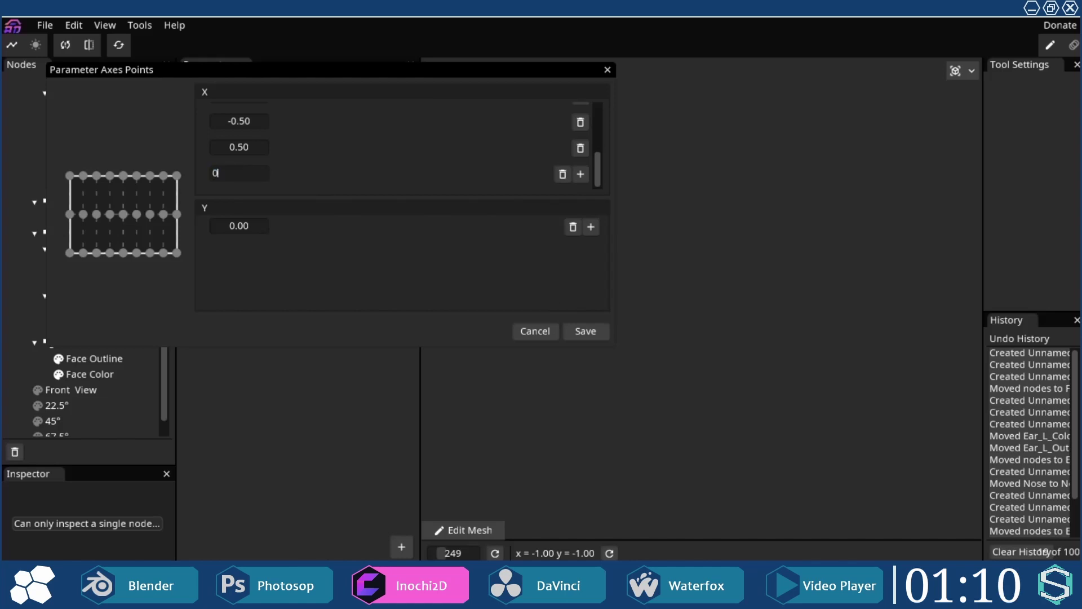
pyautogui.press('Return')
pyautogui.write('0.75')
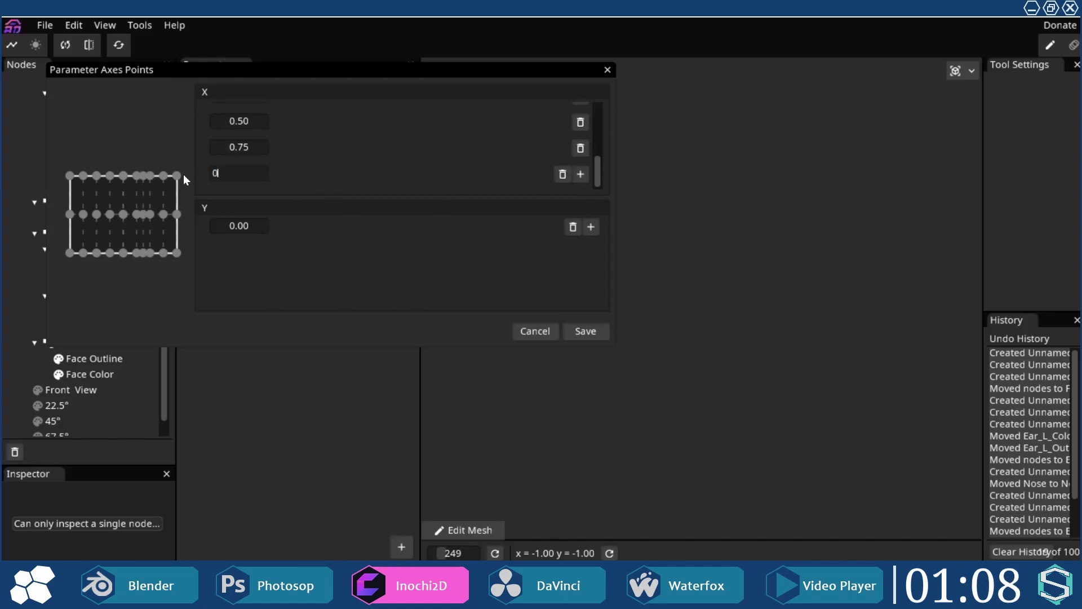
pyautogui.write('85')
pyautogui.click(591, 226)
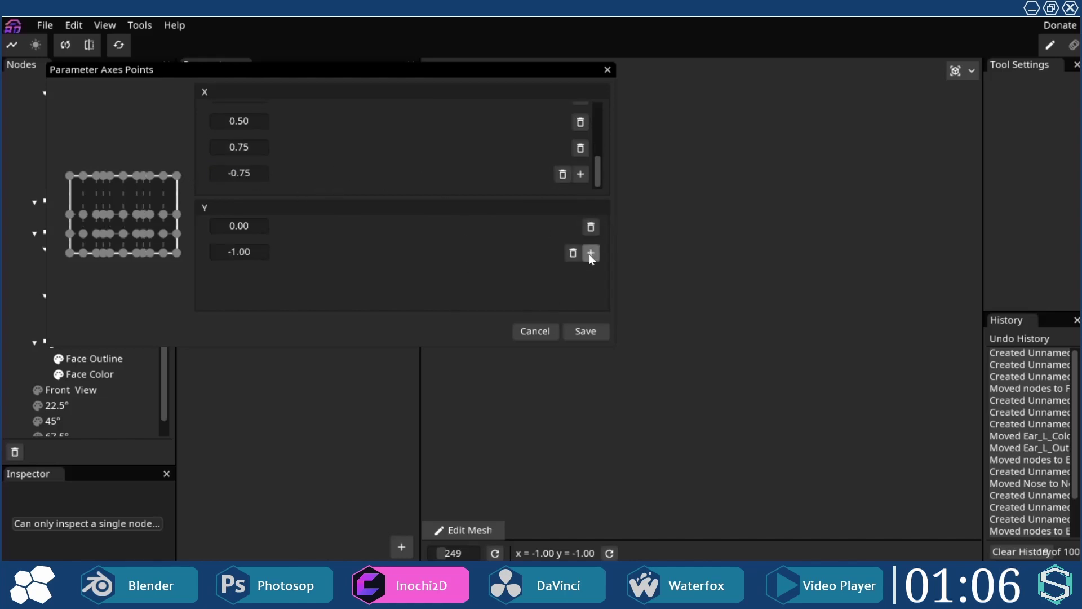
pyautogui.click(591, 252)
pyautogui.press('Return')
# Step: Collapse the Ears group in the node tree and scroll through the nodes to reach the face parts
pyautogui.scroll(3, 85, 253)
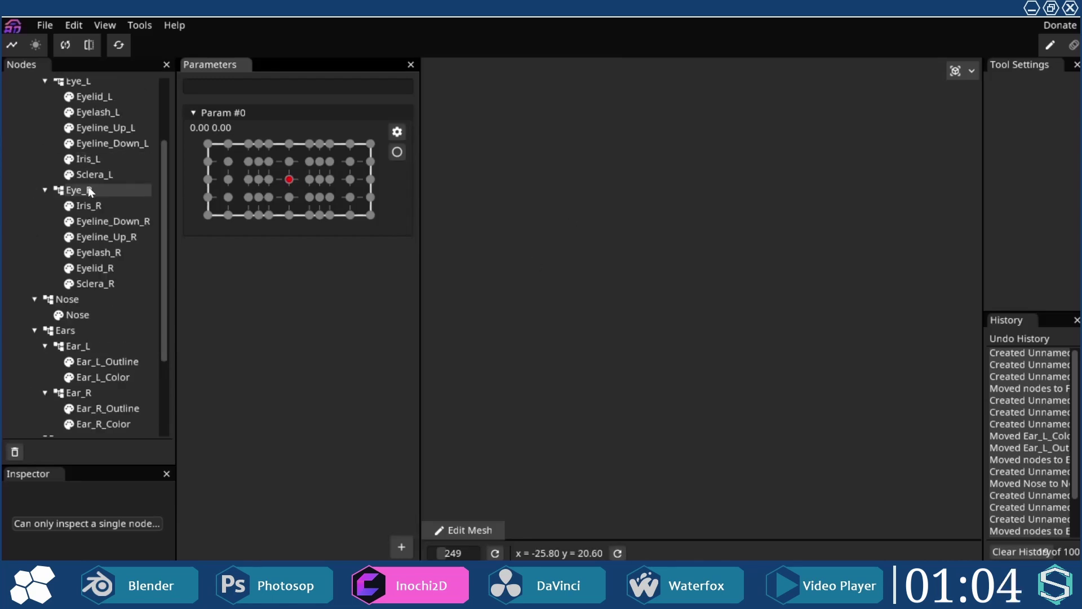
pyautogui.click(50, 315)
pyautogui.click(51, 330)
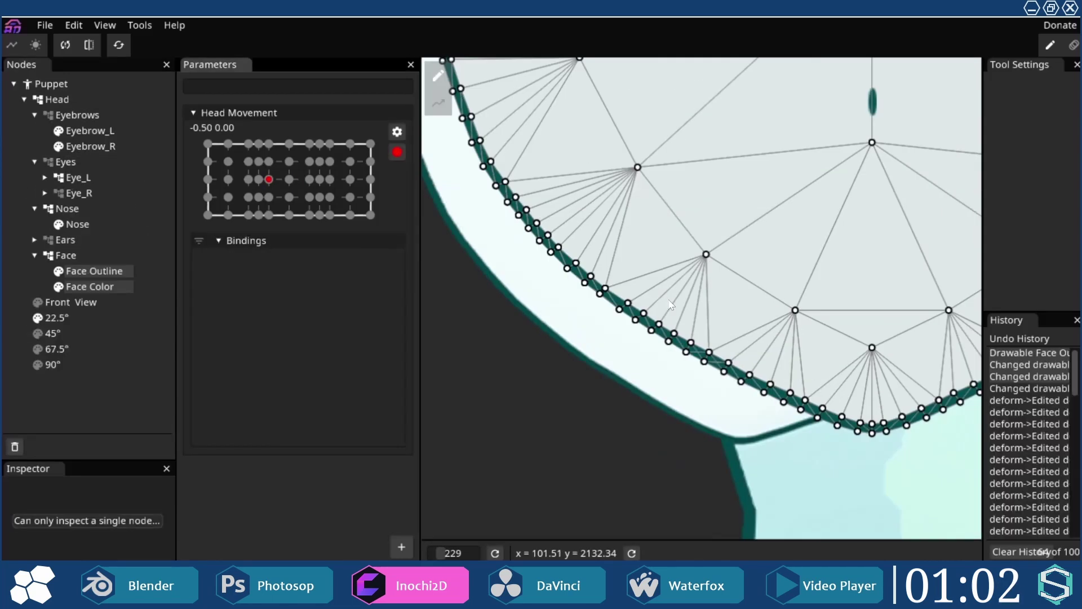
pyautogui.scroll(5, 724, 393)
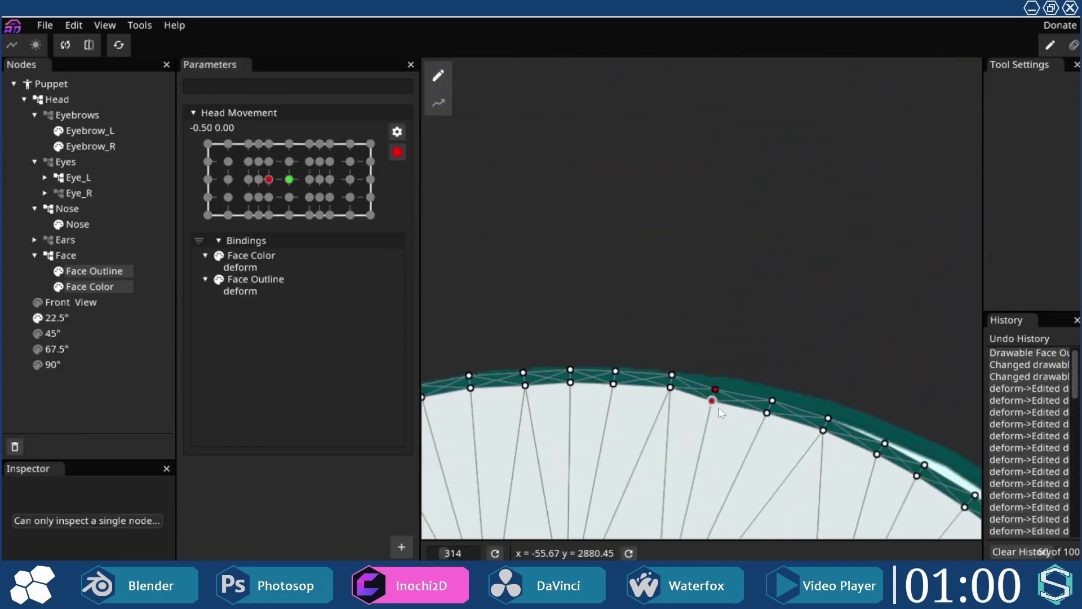
pyautogui.scroll(-3, 704, 366)
pyautogui.scroll(4, 659, 350)
pyautogui.scroll(-1, 658, 350)
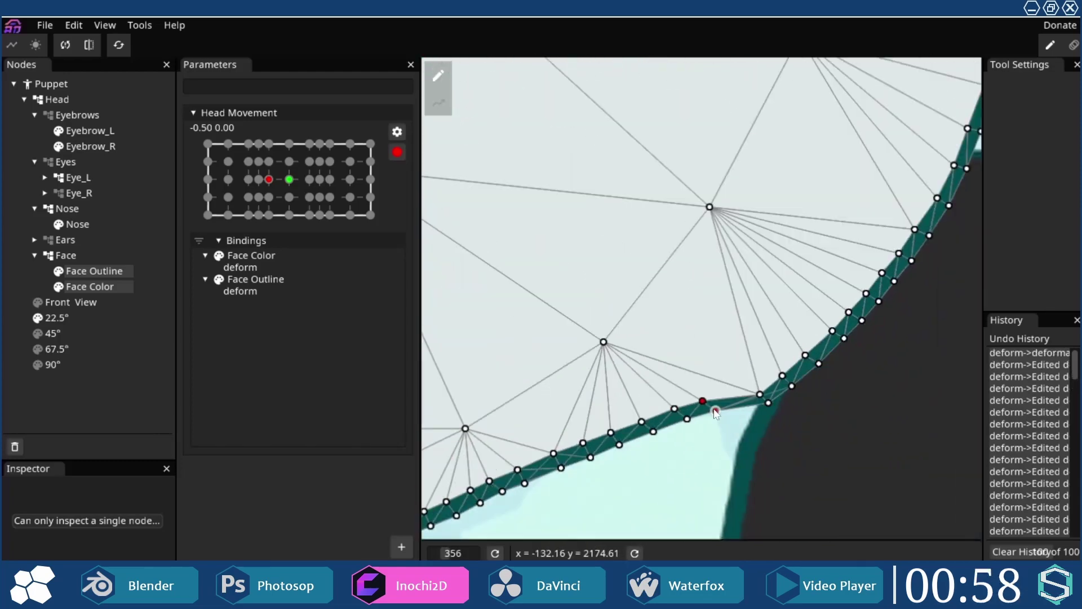
pyautogui.scroll(2, 694, 423)
pyautogui.scroll(-10, 695, 423)
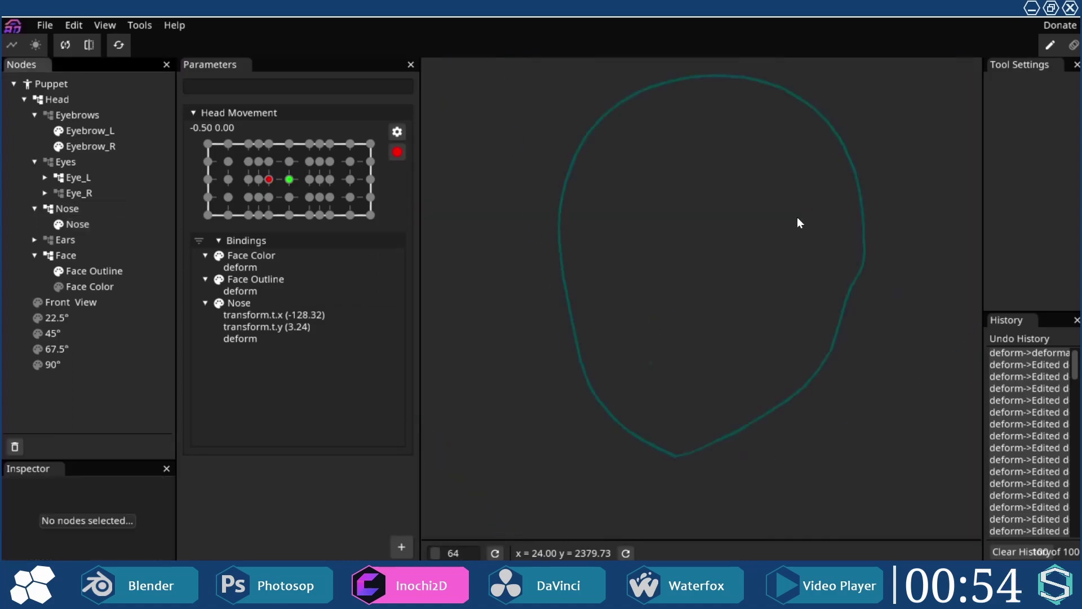
pyautogui.scroll(8, 671, 344)
pyautogui.scroll(1, 685, 346)
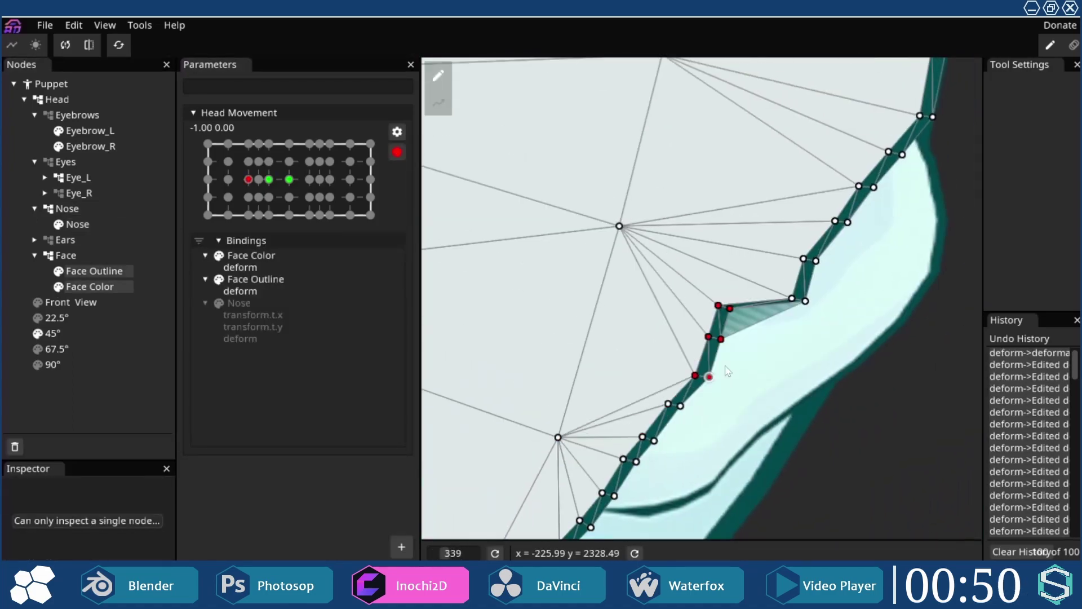
pyautogui.scroll(-1, 794, 446)
pyautogui.scroll(2, 795, 447)
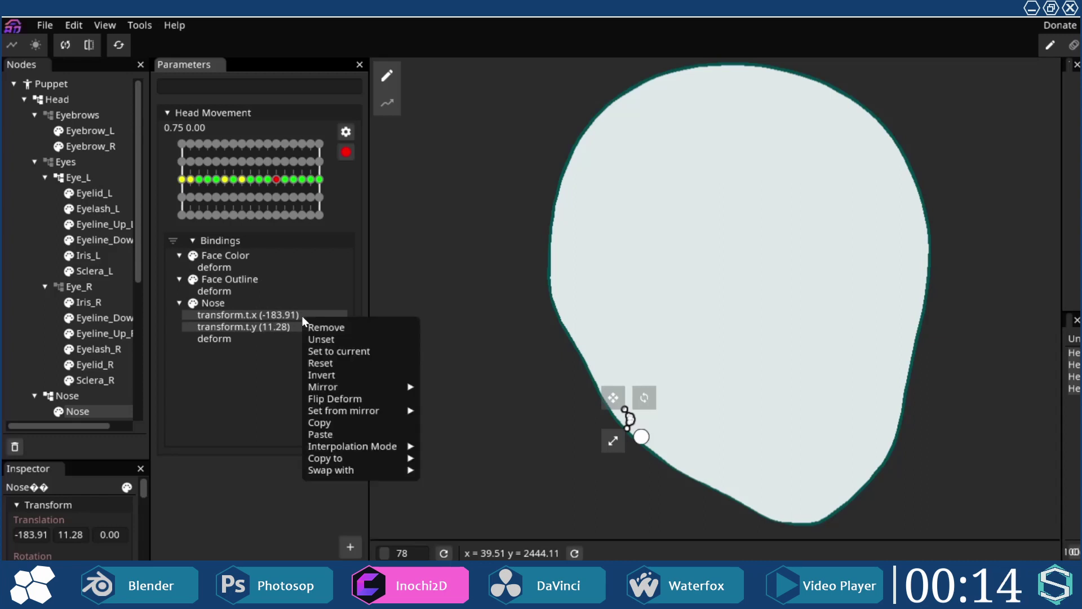
# Step: Mirror the Nose transform.t.x horizontally to 183.91 at 0.75, then preview the Head Movement turn
pyautogui.moveTo(385, 387)
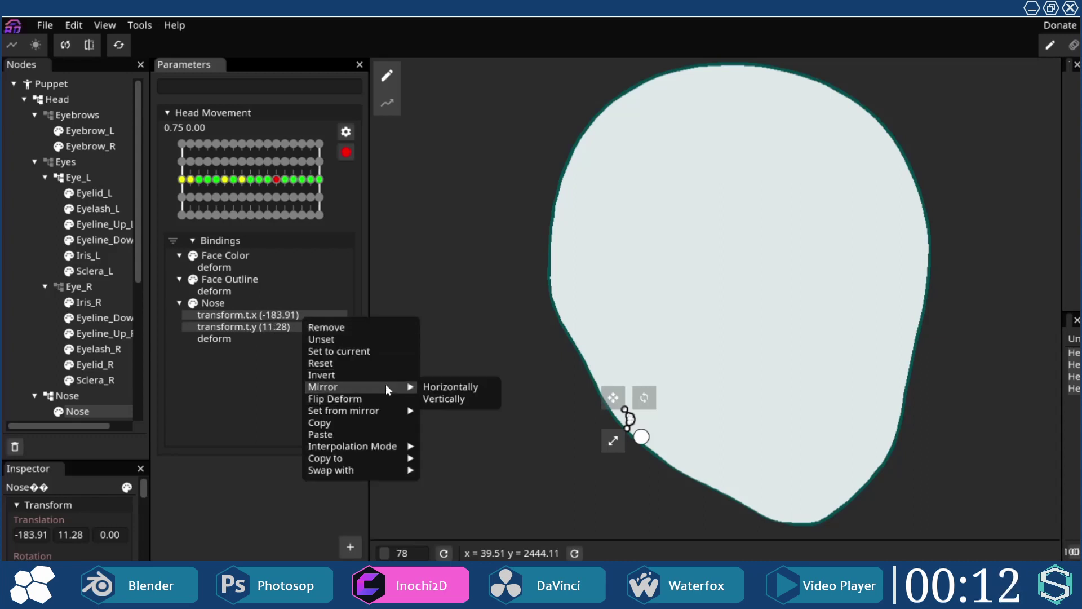
pyautogui.click(453, 386)
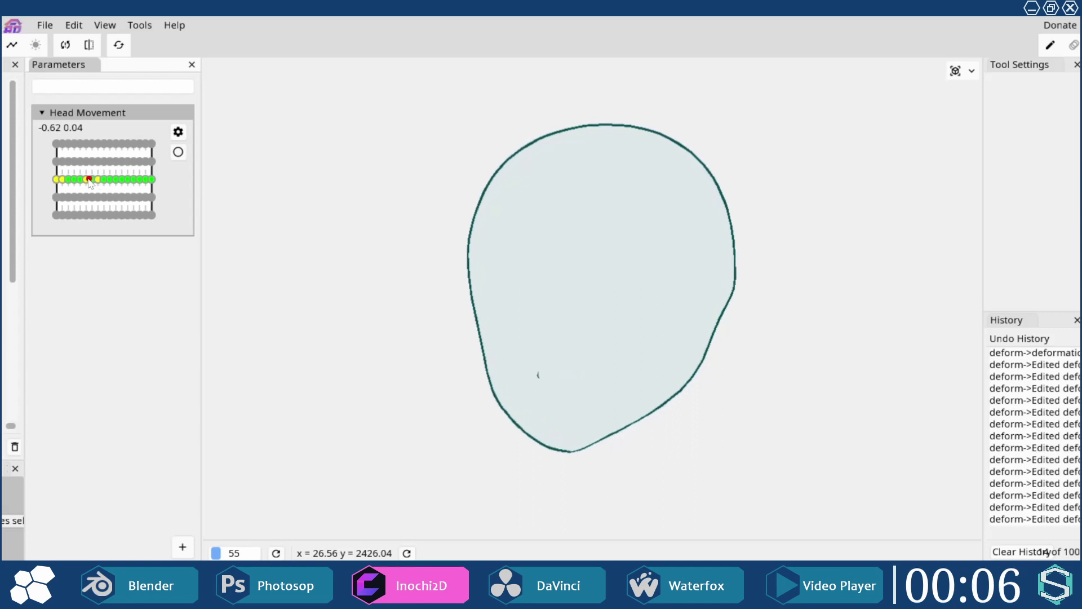
pyautogui.moveTo(89, 182); pyautogui.dragTo(129, 196)
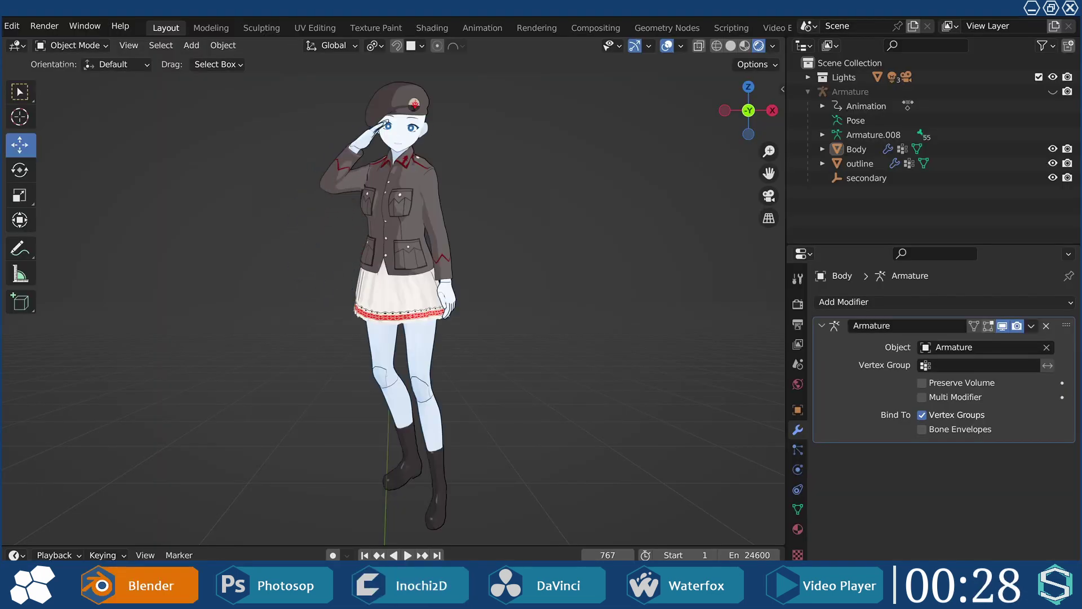